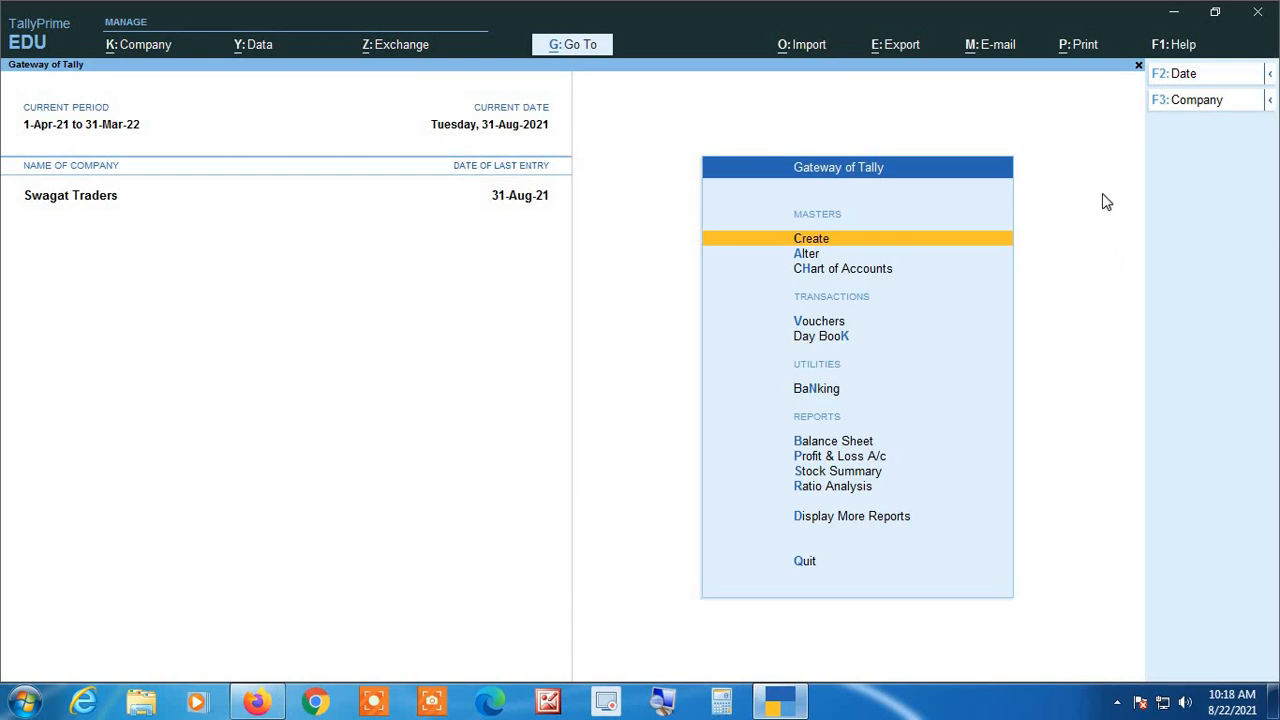
Step: Open purchase voucher entry for Swagat Traders
key("Down")
key("Down")
key("Down")
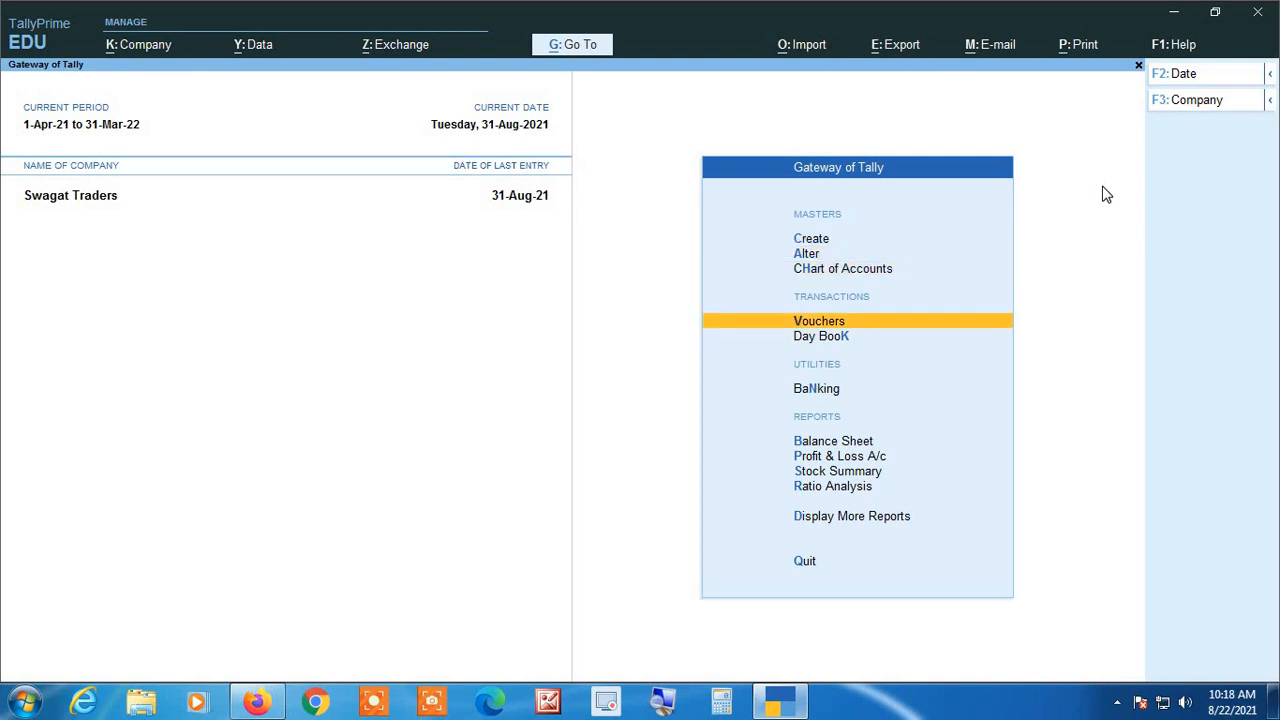
key("Return")
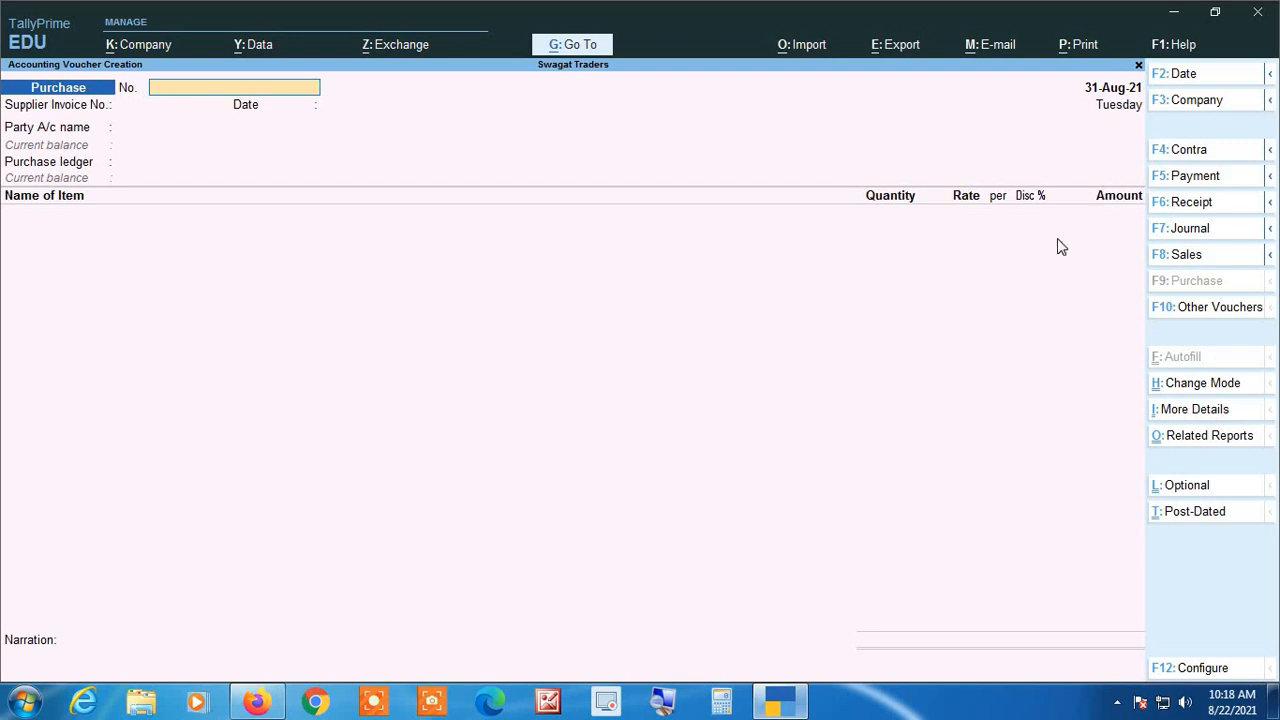
left_click(662, 703)
Step: Change the purchase voucher's mode to Accounting Invoice
left_click(1203, 385)
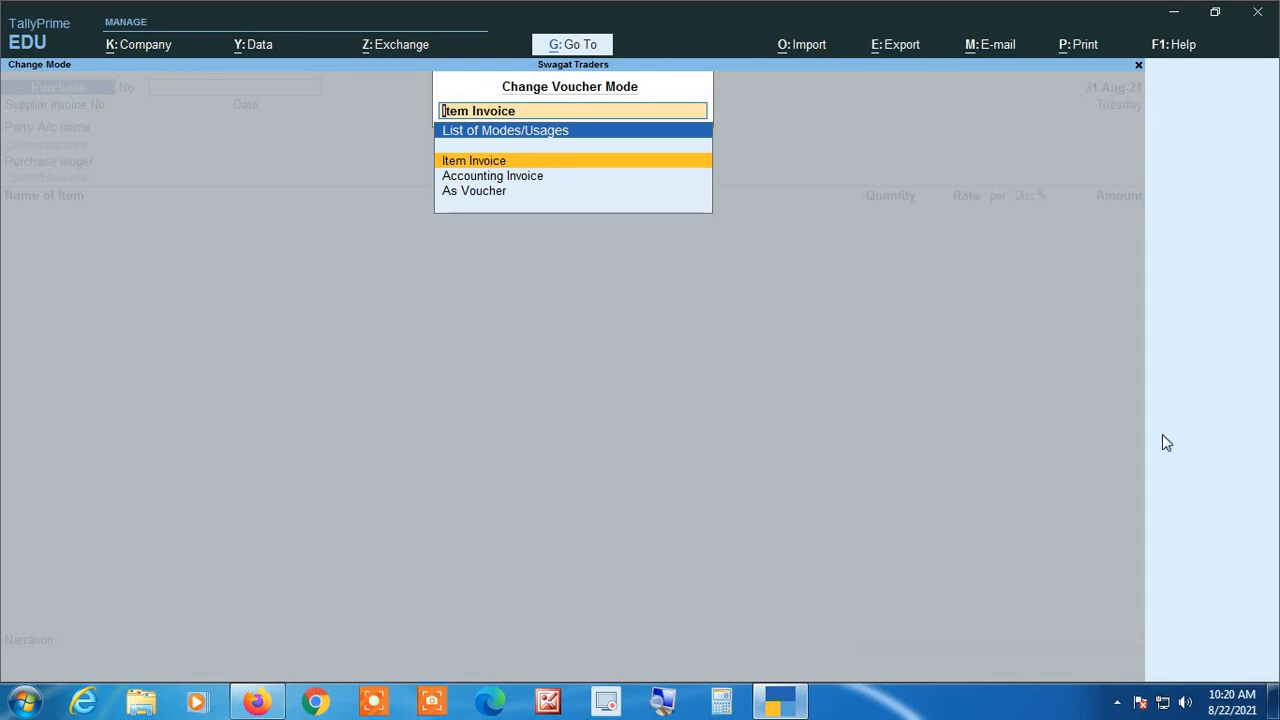
left_click(663, 702)
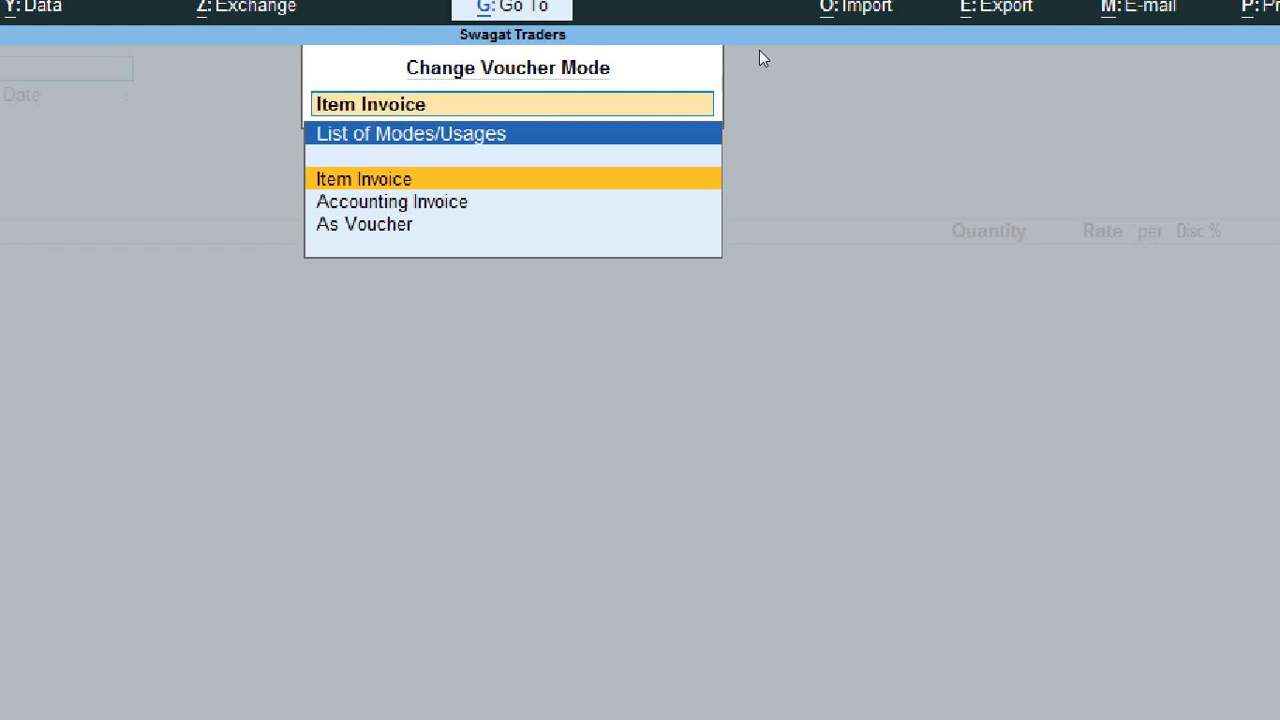
key("Down")
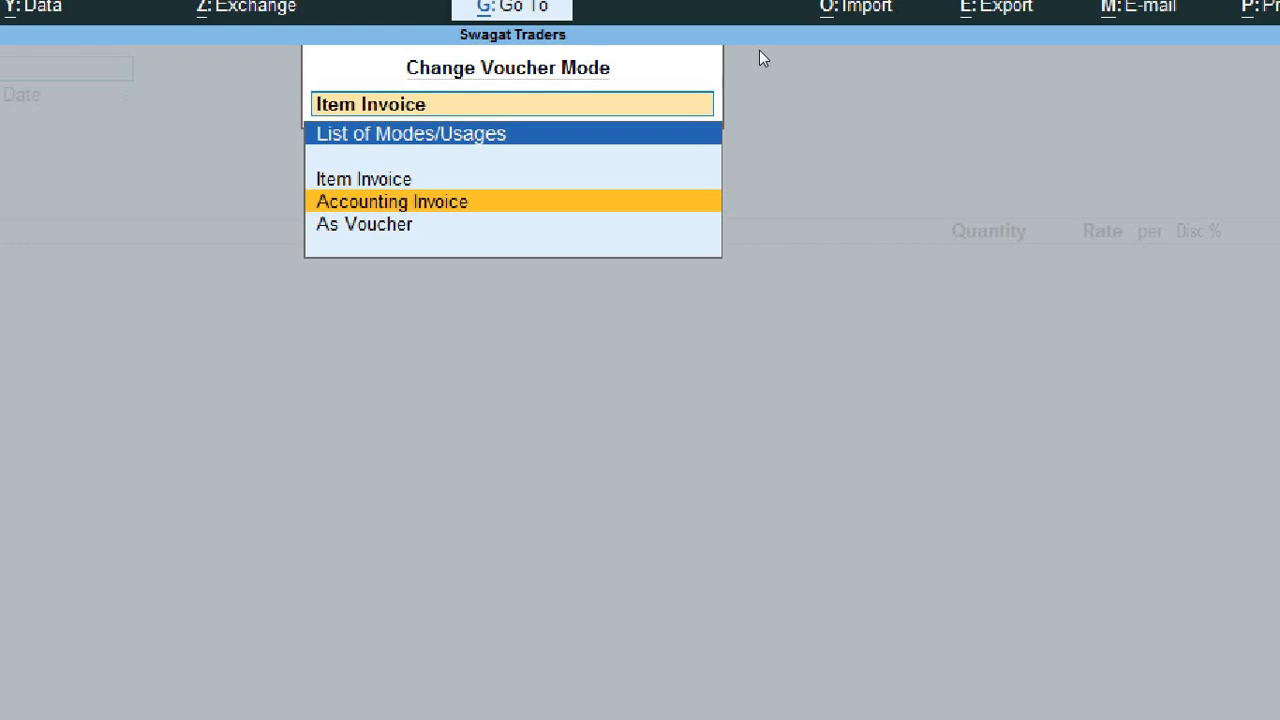
key("Return")
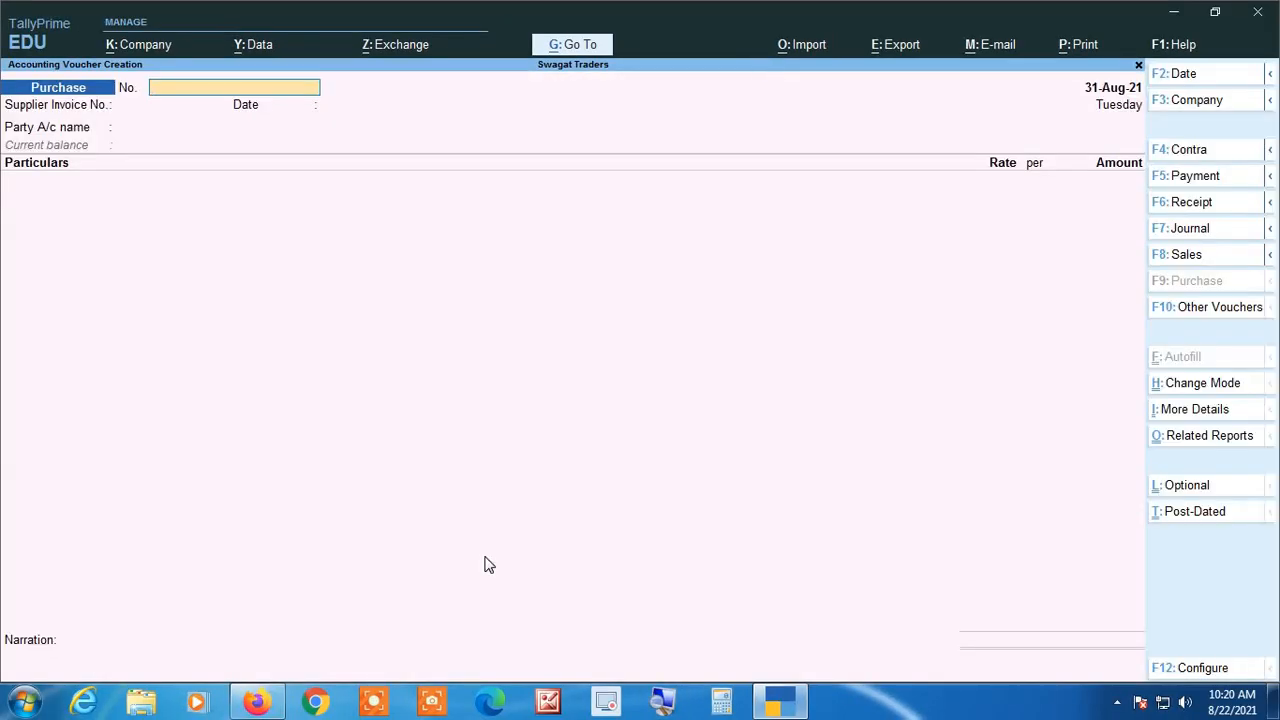
left_click(666, 705)
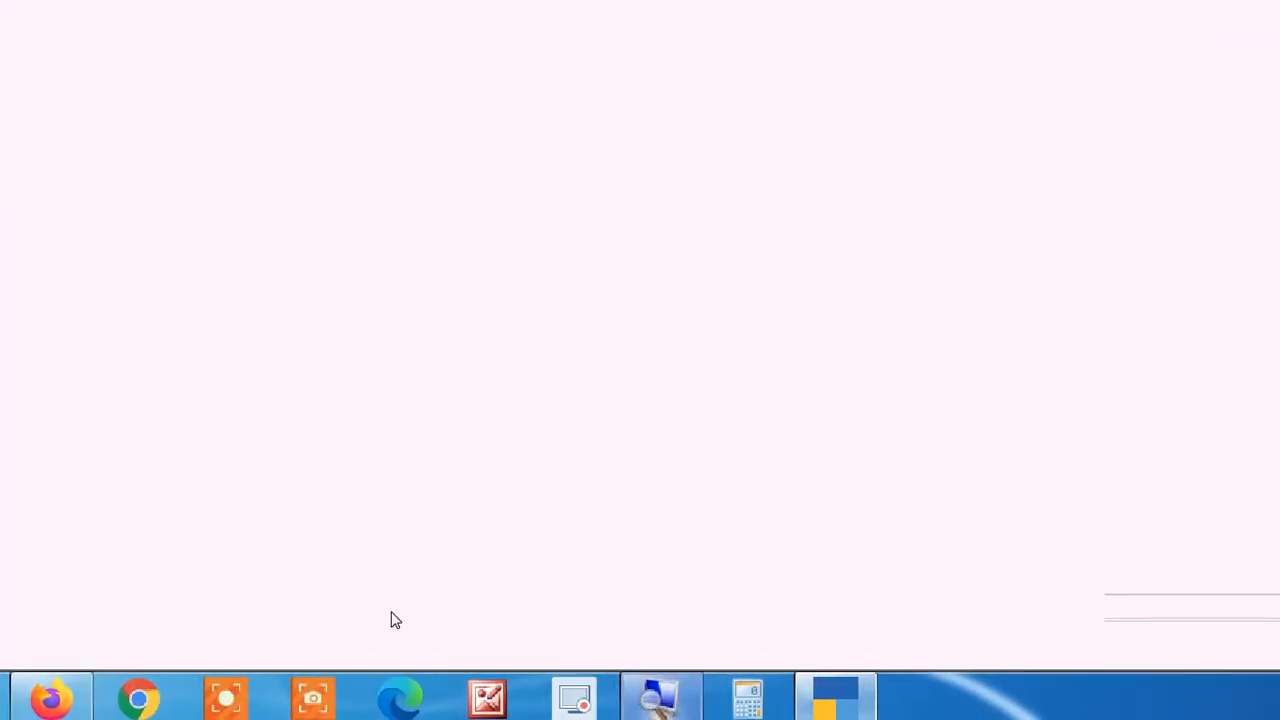
left_click(484, 651)
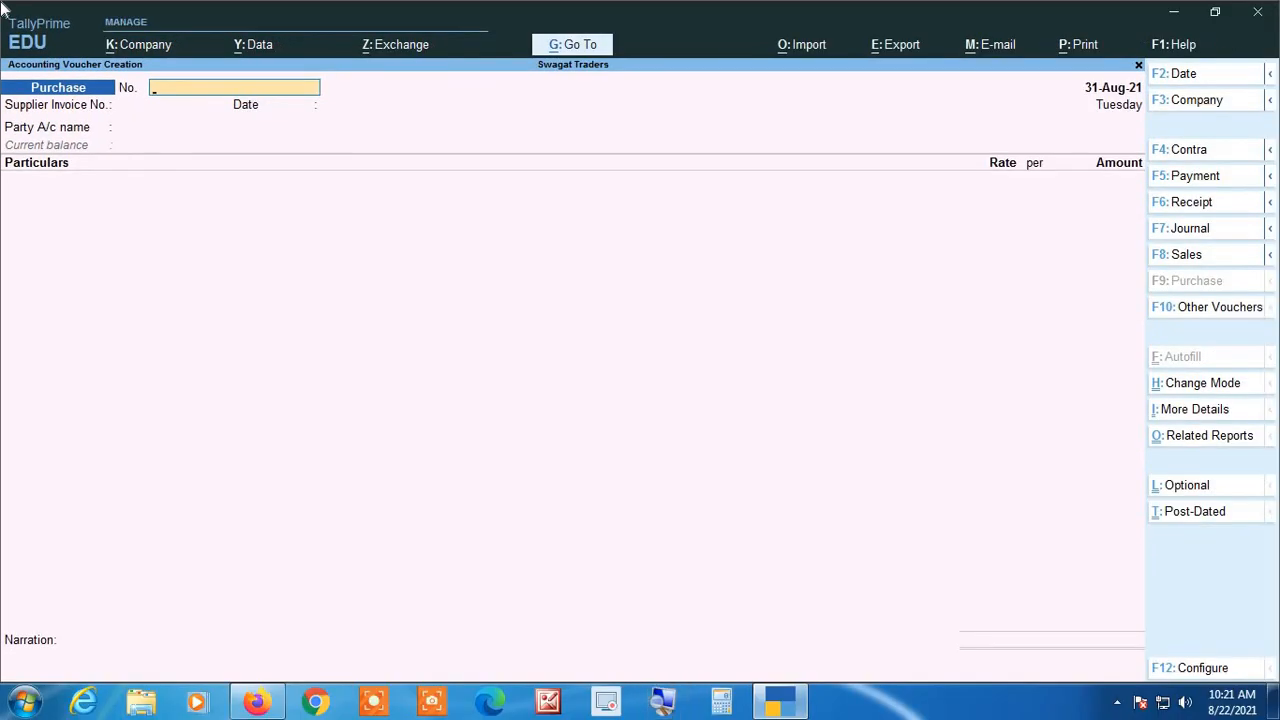
Step: Change the purchase voucher's mode to As Voucher
left_click(1204, 388)
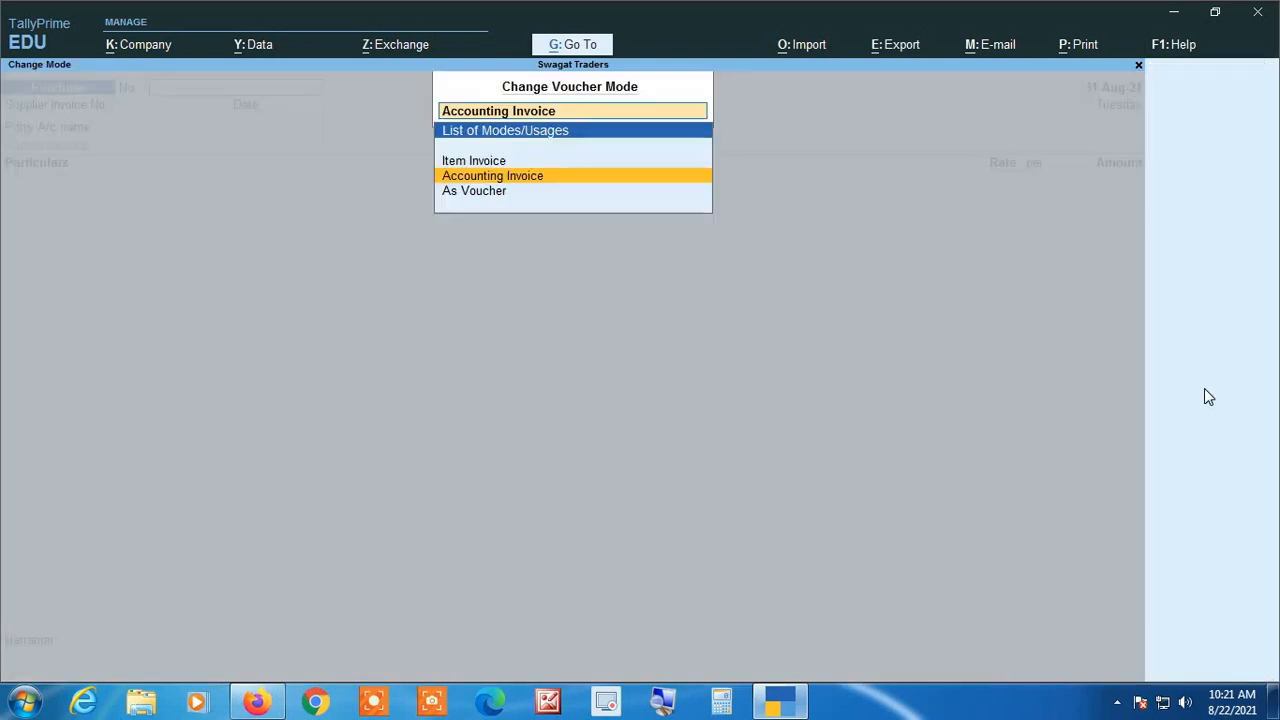
left_click(662, 702)
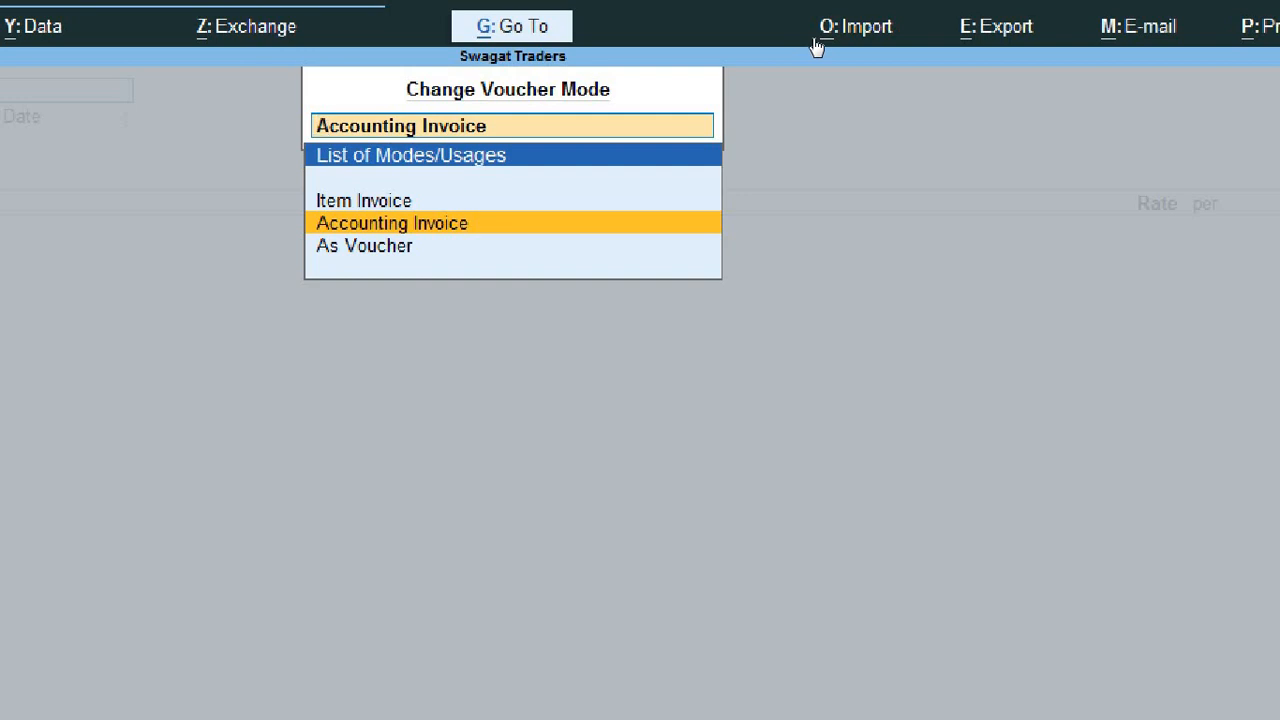
key("Down")
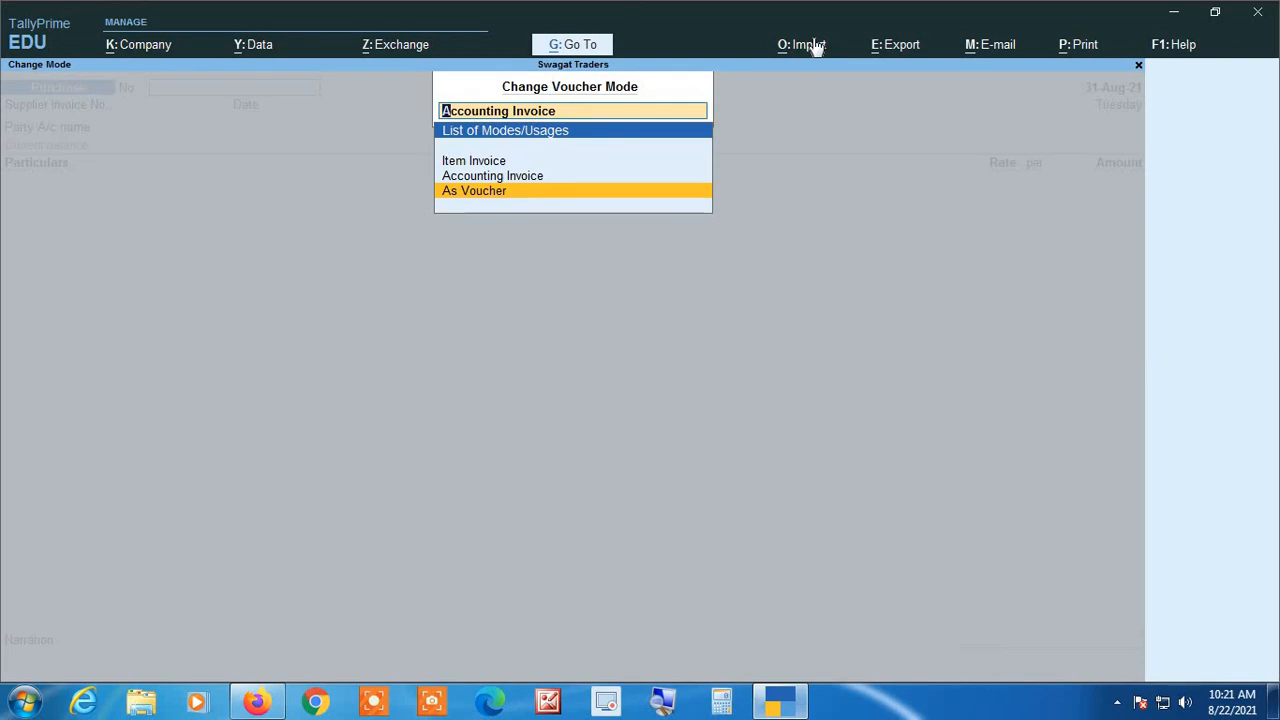
key("Return")
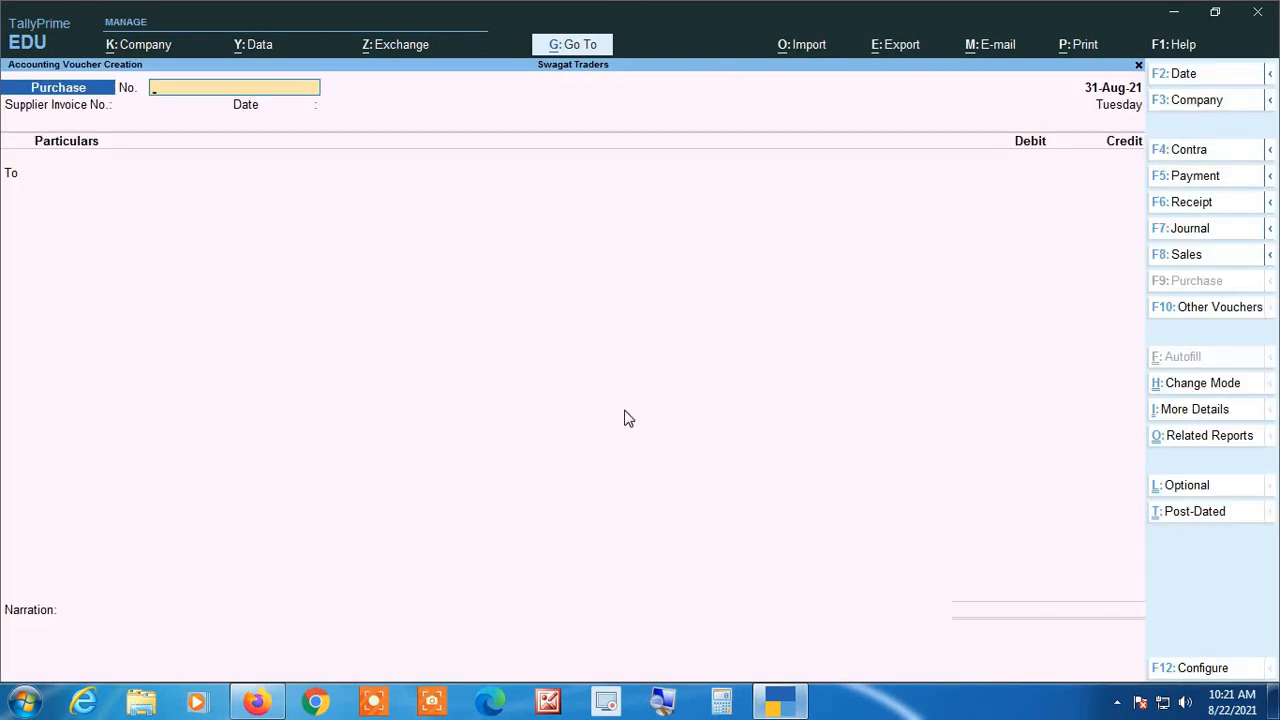
left_click(665, 700)
Step: Set "Use Cr/Dr instead of To/By during voucher entry" to Yes in the purchase voucher configuration and save it
key("F12")
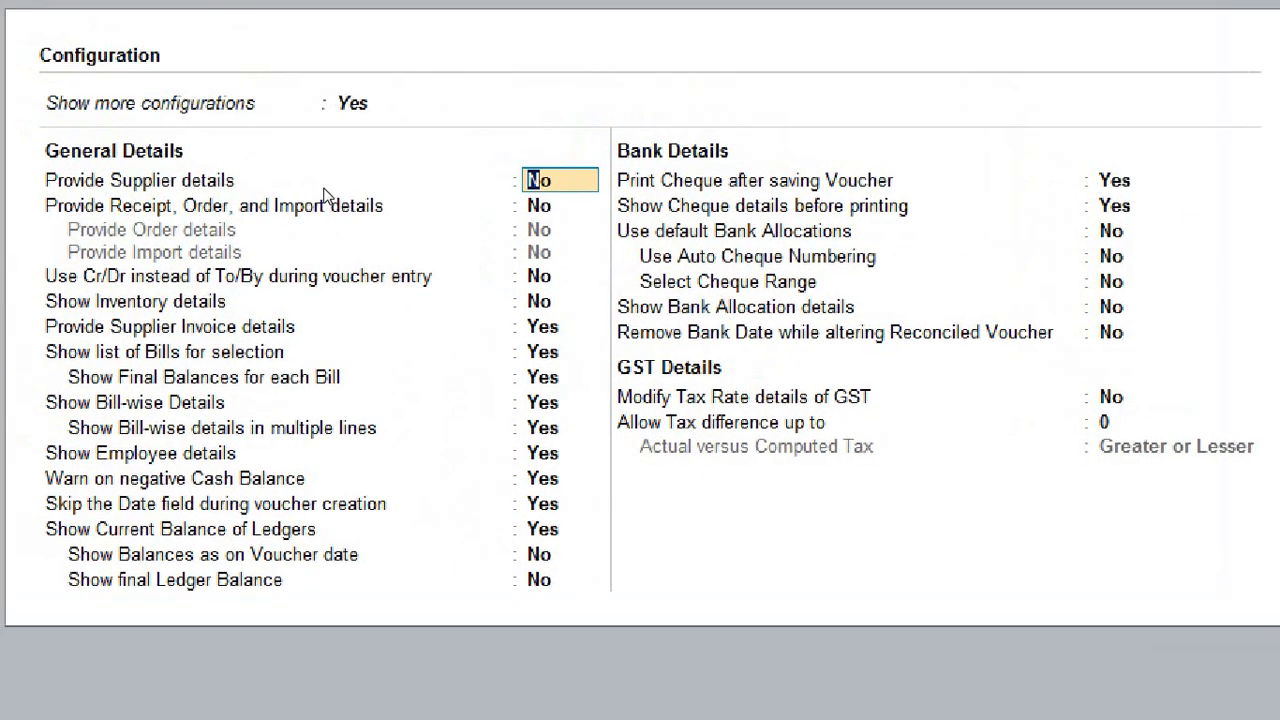
key("Return")
key("Return")
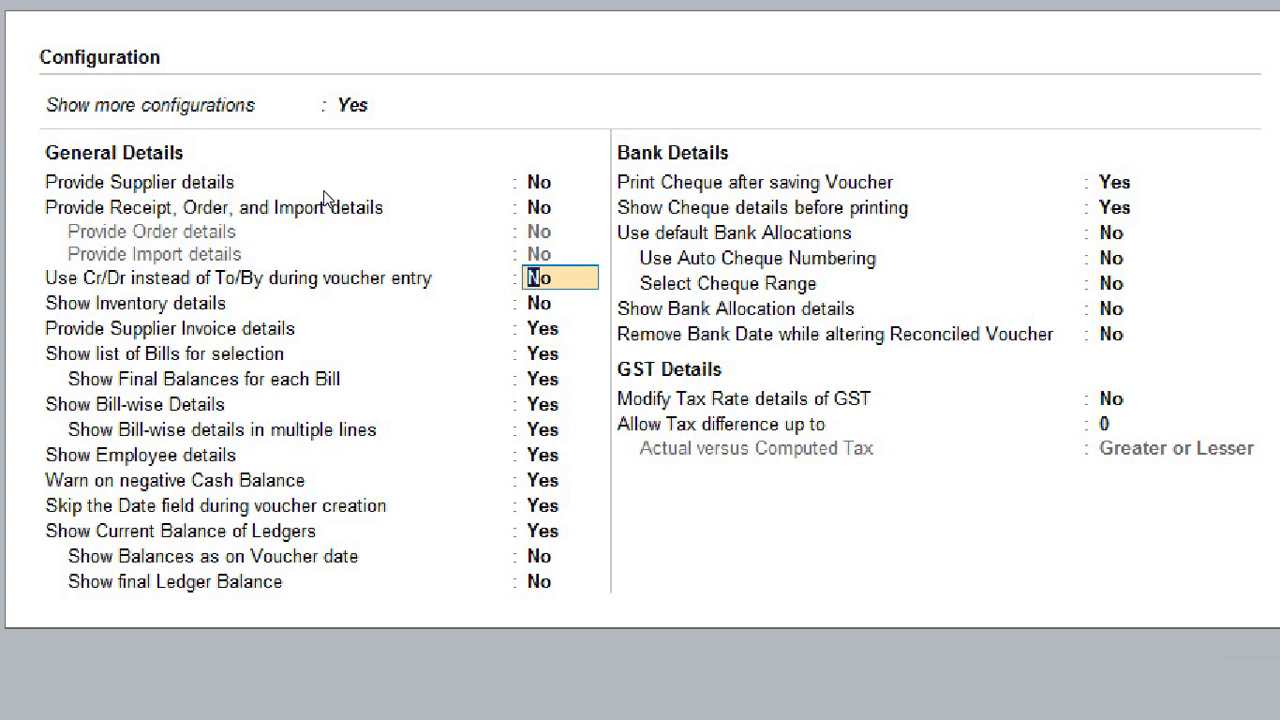
type("yes")
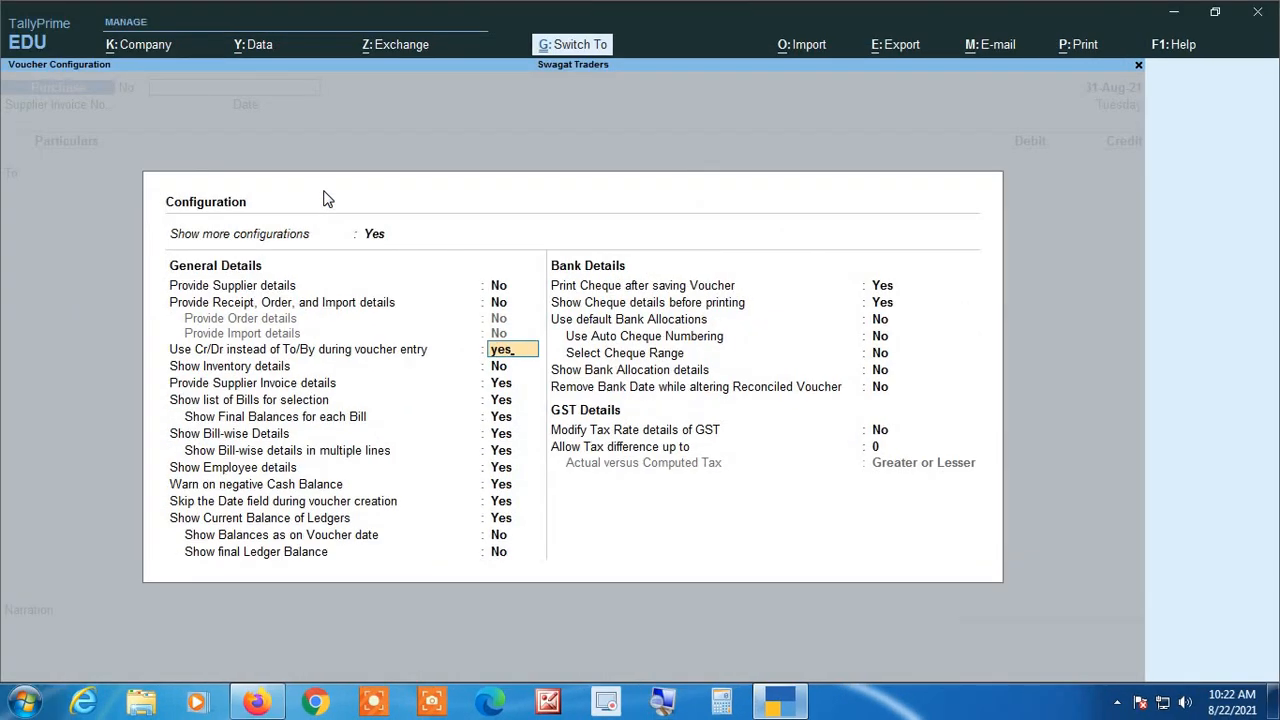
key("ctrl+a")
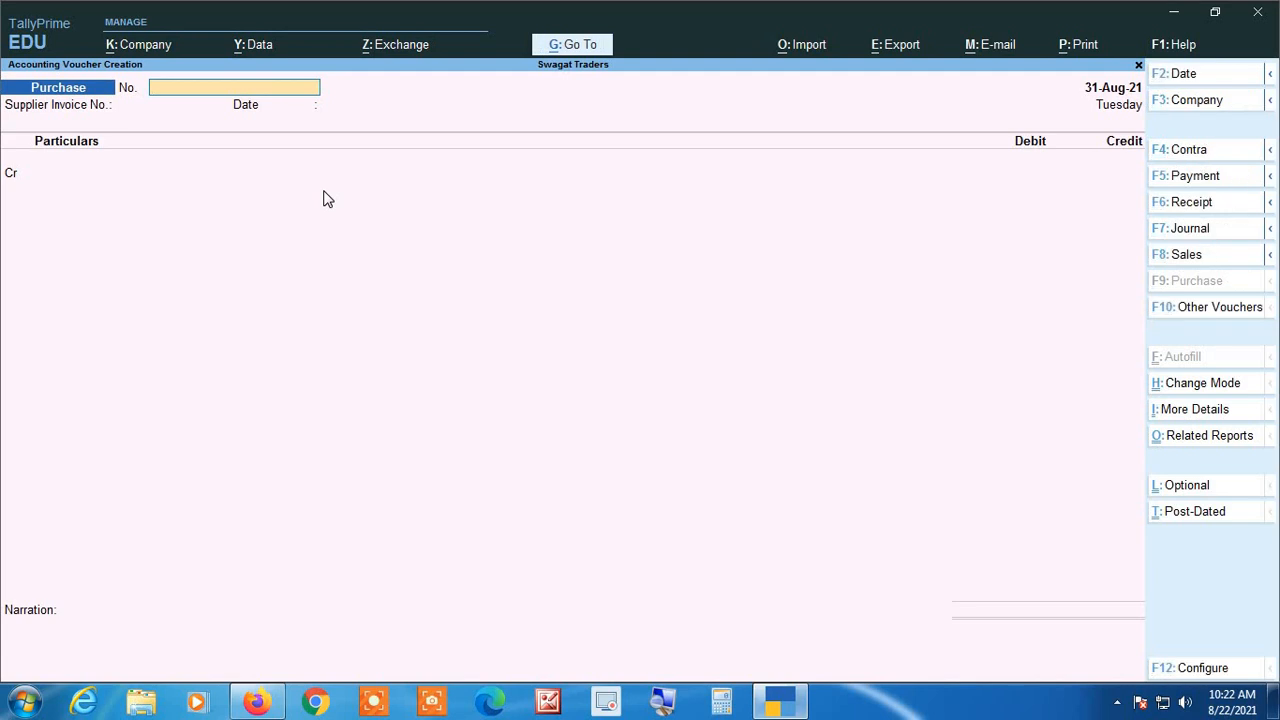
left_click(662, 708)
Step: Return the purchase voucher to Item Invoice mode
left_click(1228, 388)
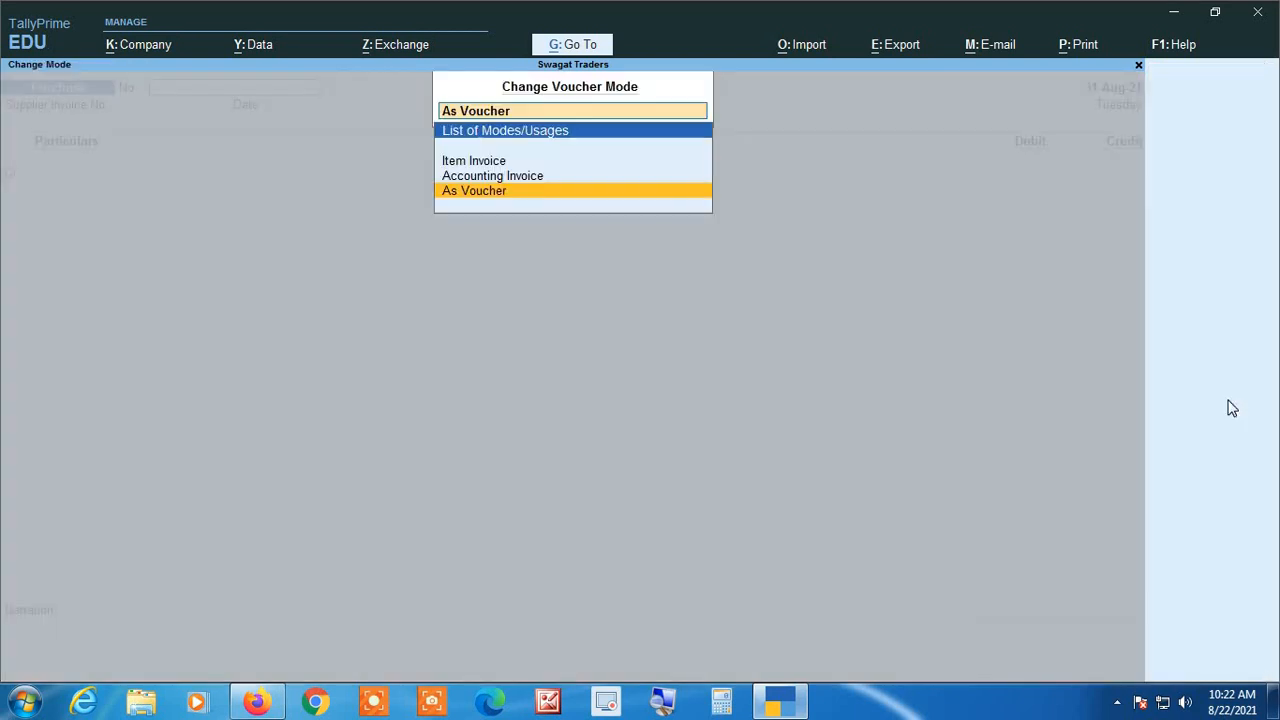
key("Up")
key("Up")
key("Return")
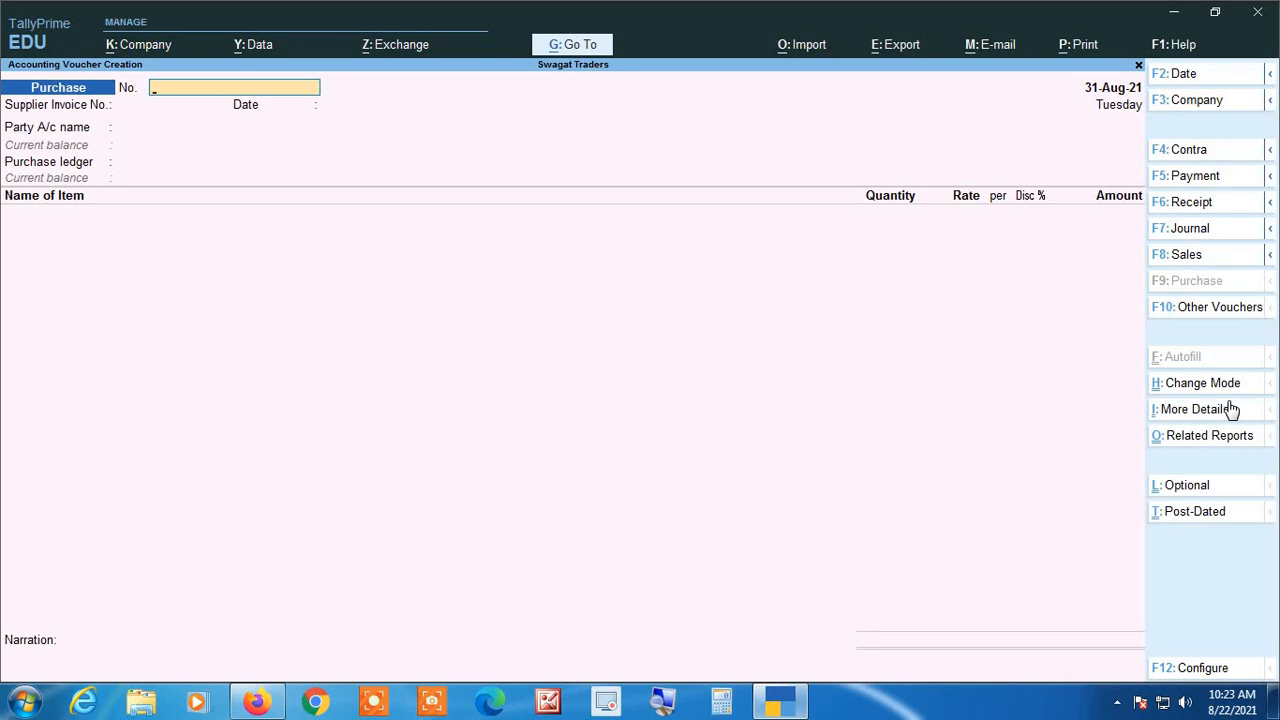
Step: Open a sales voucher and change its mode to Accounting Invoice
key("F8")
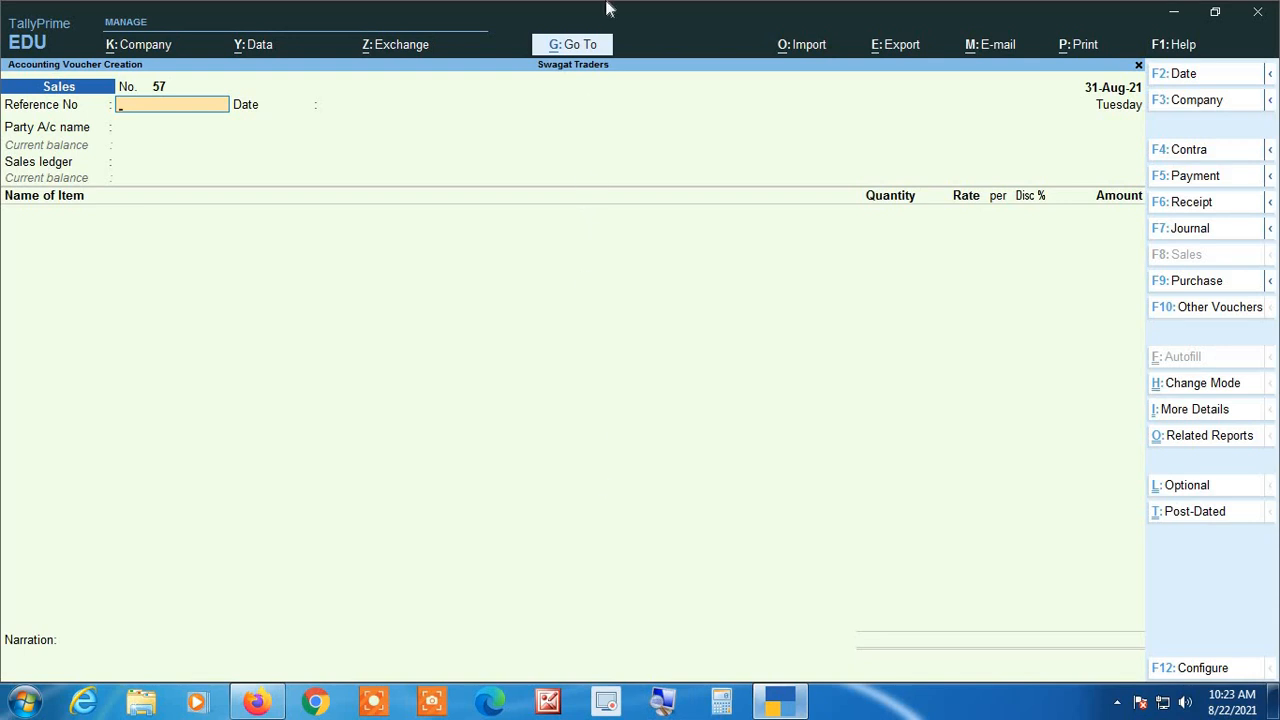
left_click(1200, 390)
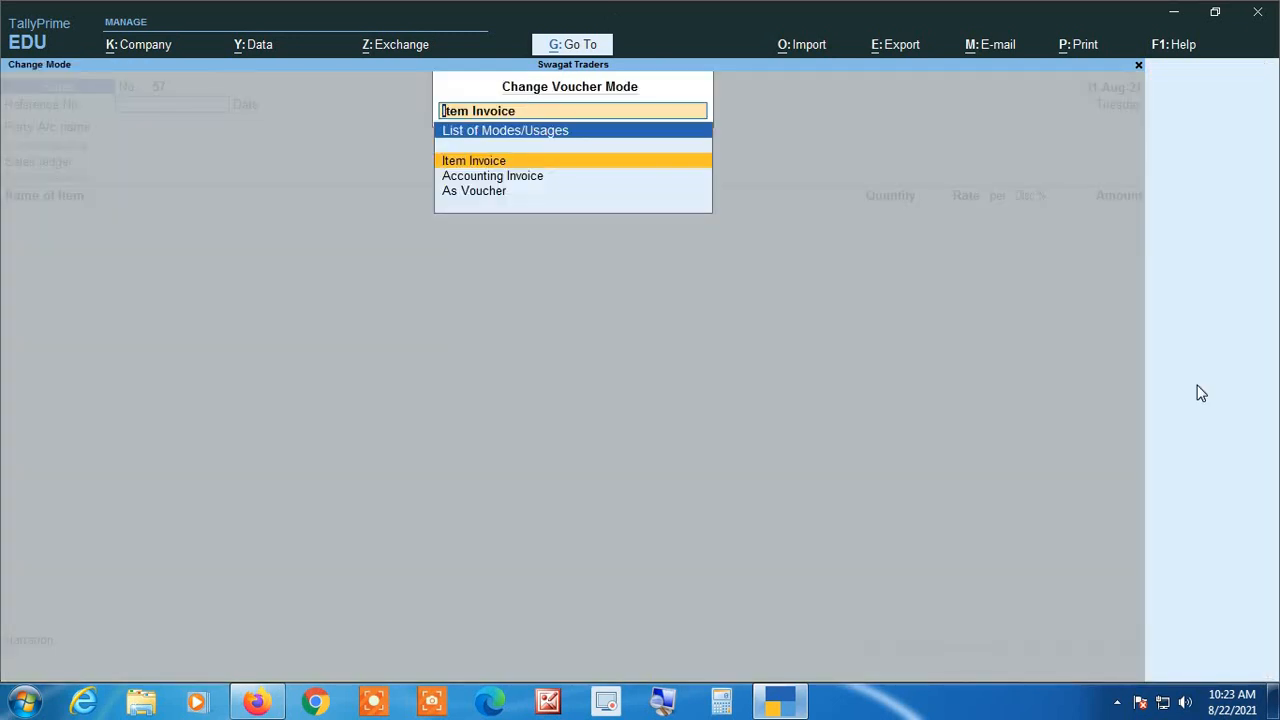
key("Down")
key("Return")
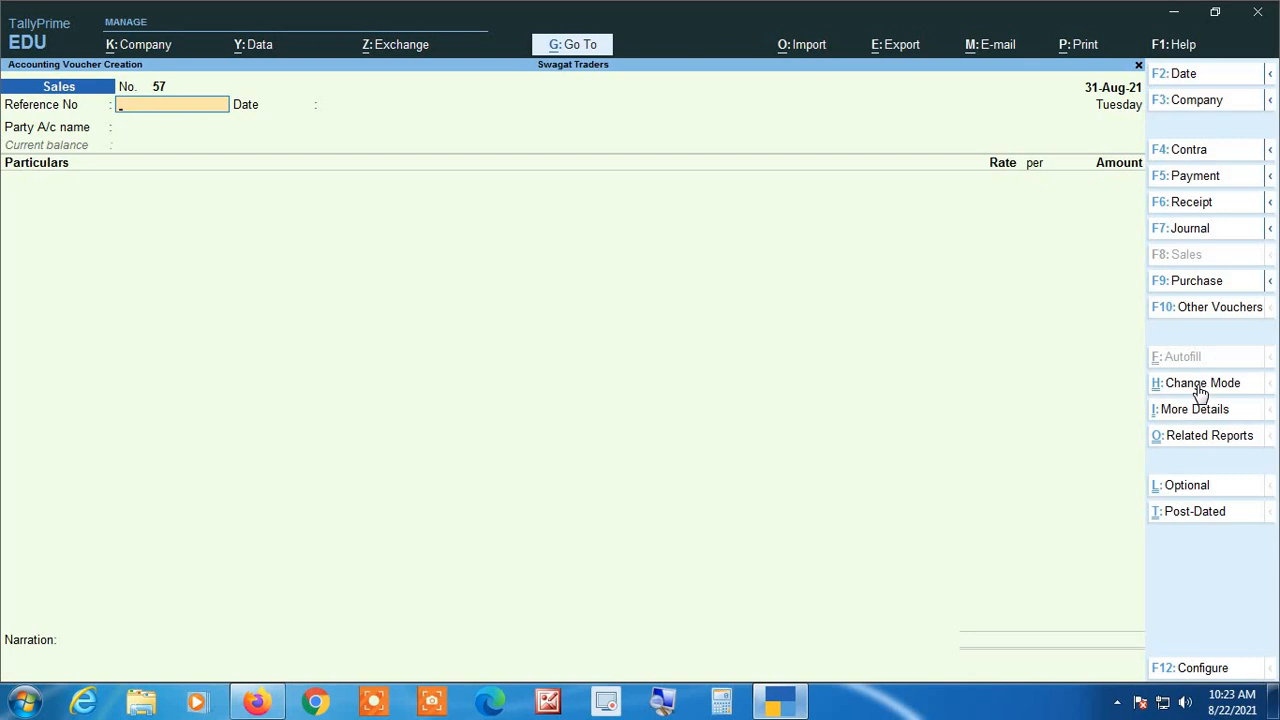
Step: Change the sales voucher's mode to As Voucher
left_click(1200, 385)
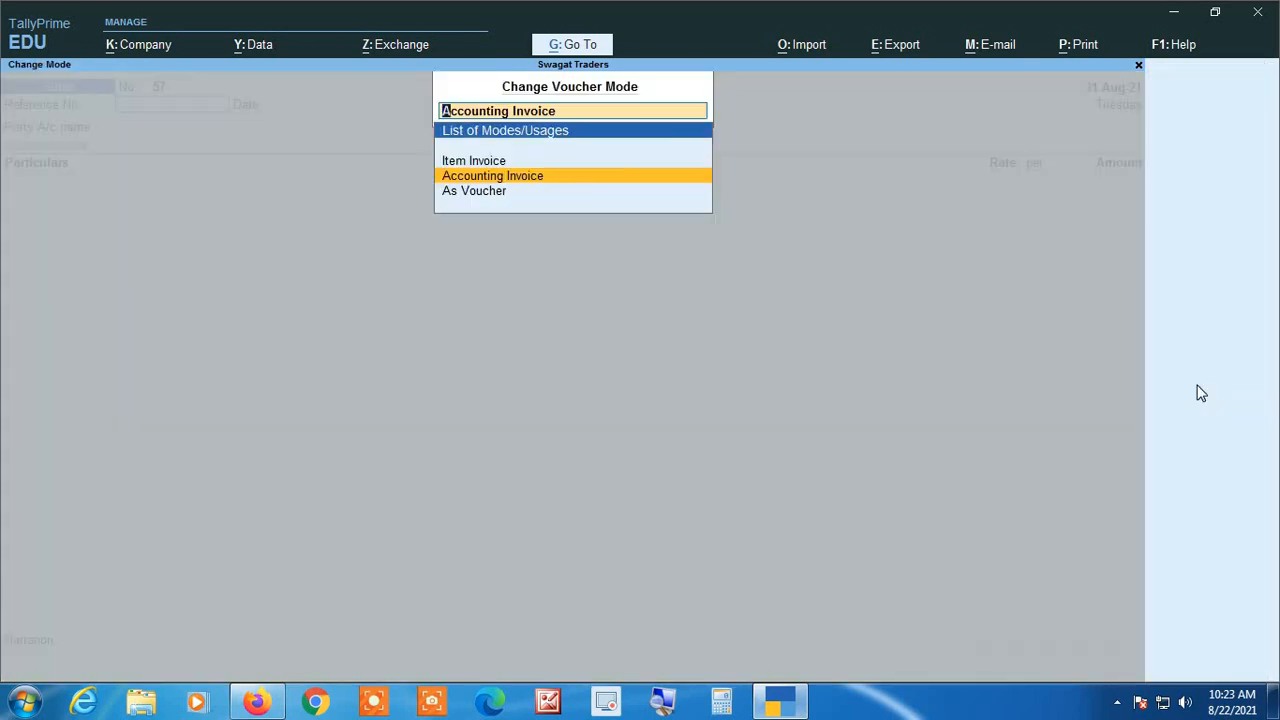
key("Down")
key("Return")
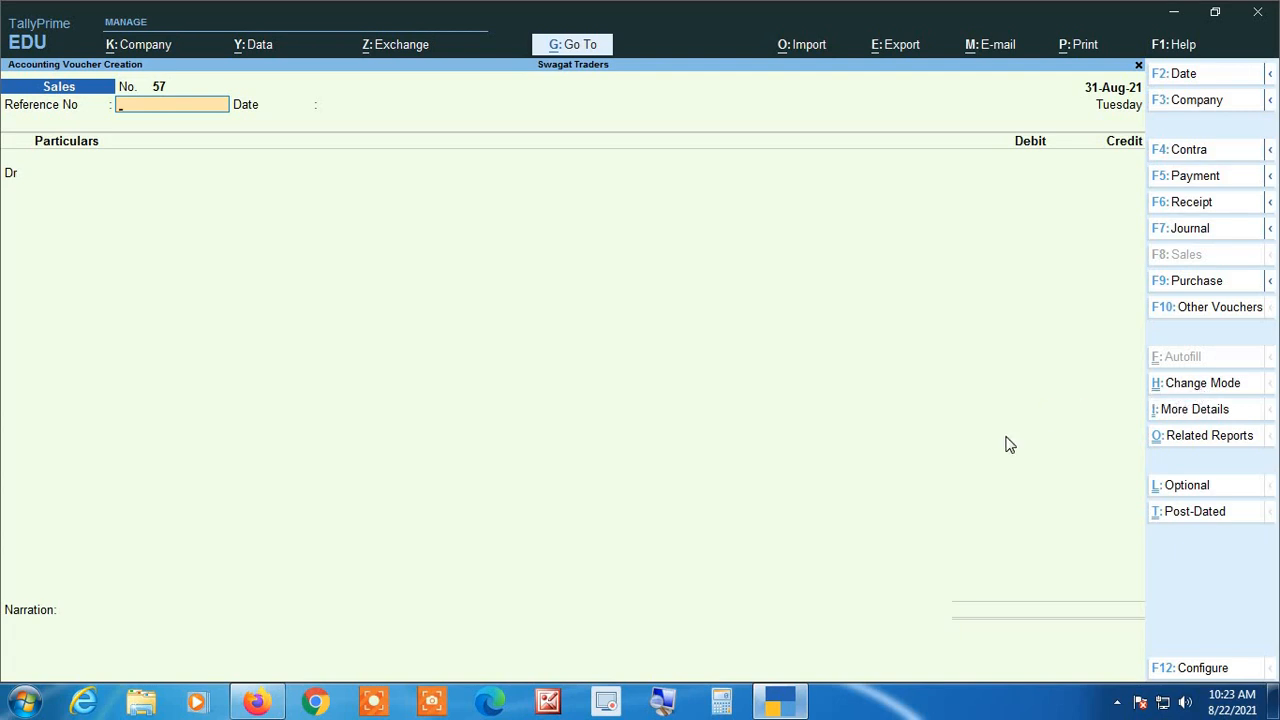
Step: Set "Use Cr/Dr instead of To/By during voucher entry" to No in the sales voucher configuration and save it
key("F12")
key("Down")
key("Down")
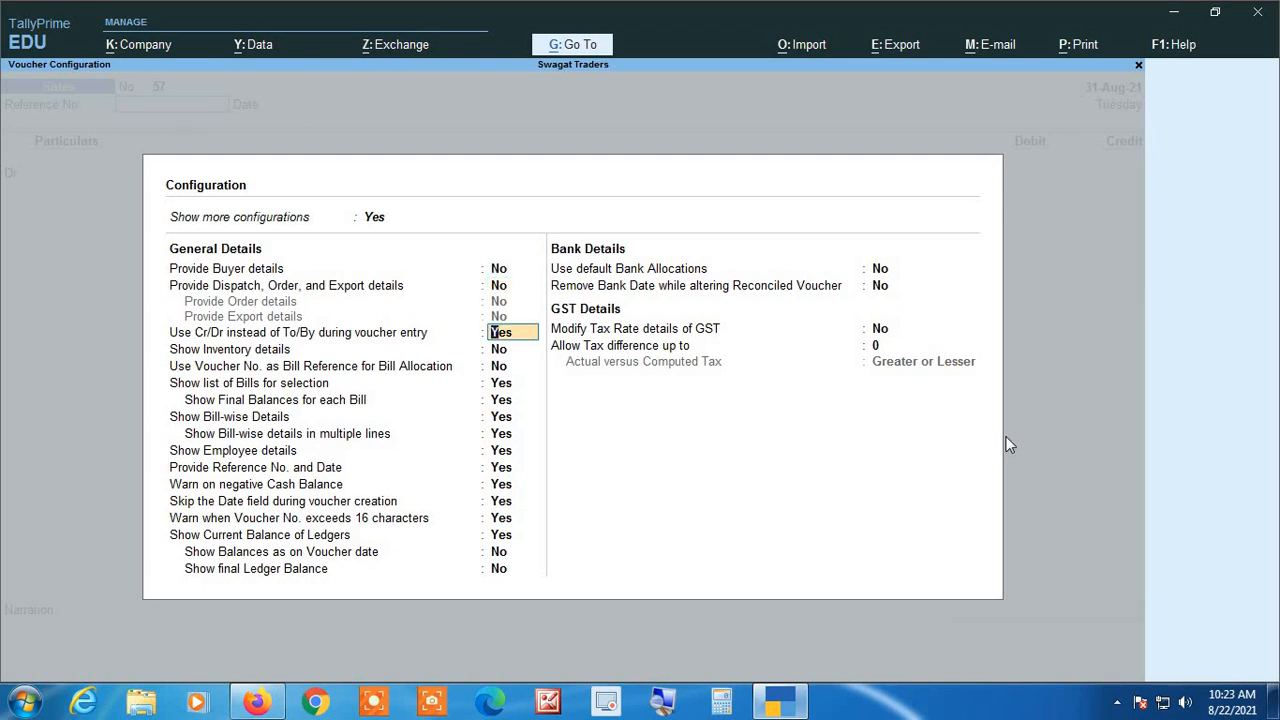
type("no")
key("Return")
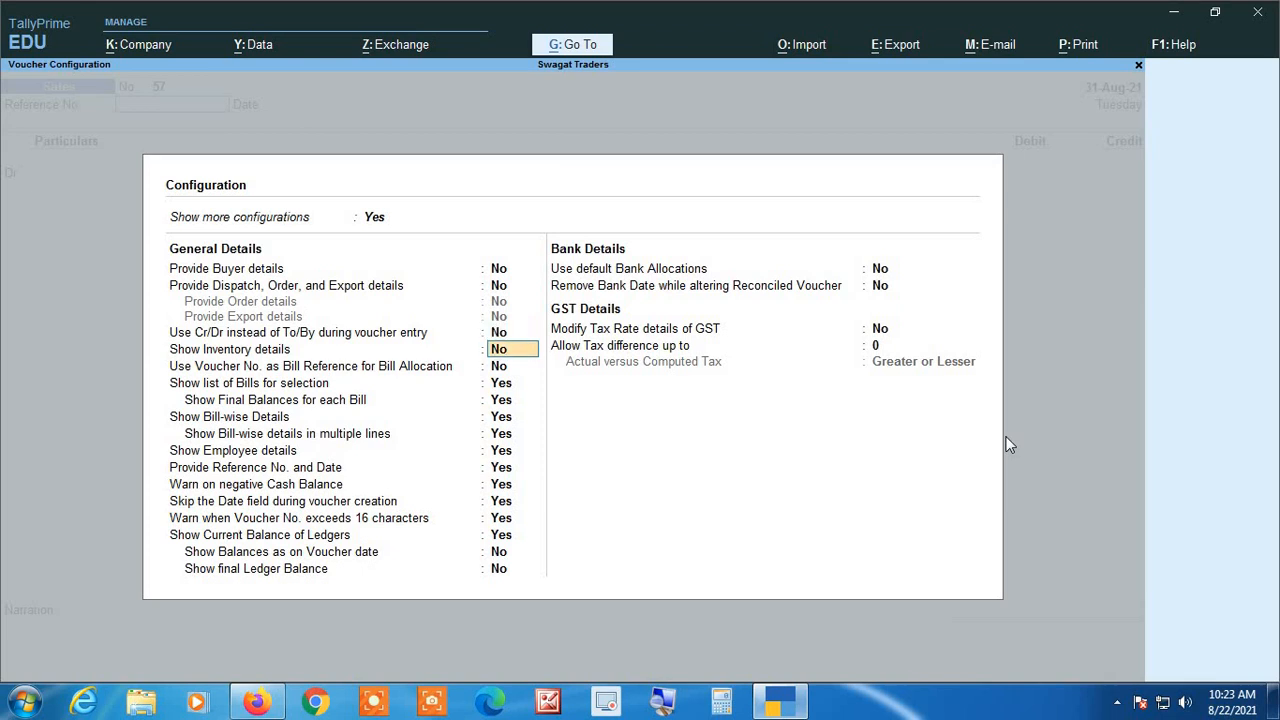
key("ctrl+a")
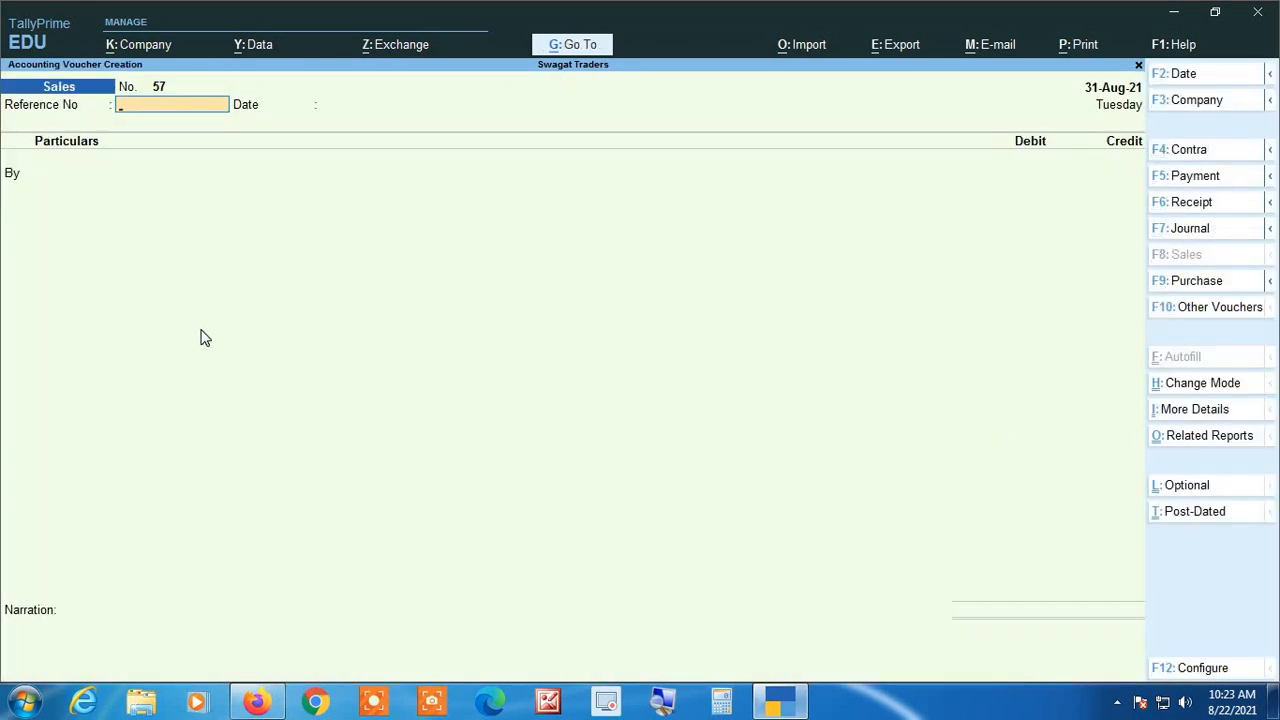
Step: Set "Use Cr/Dr instead of To/By during voucher entry" to Yes in the sales voucher configuration and save it
key("F12")
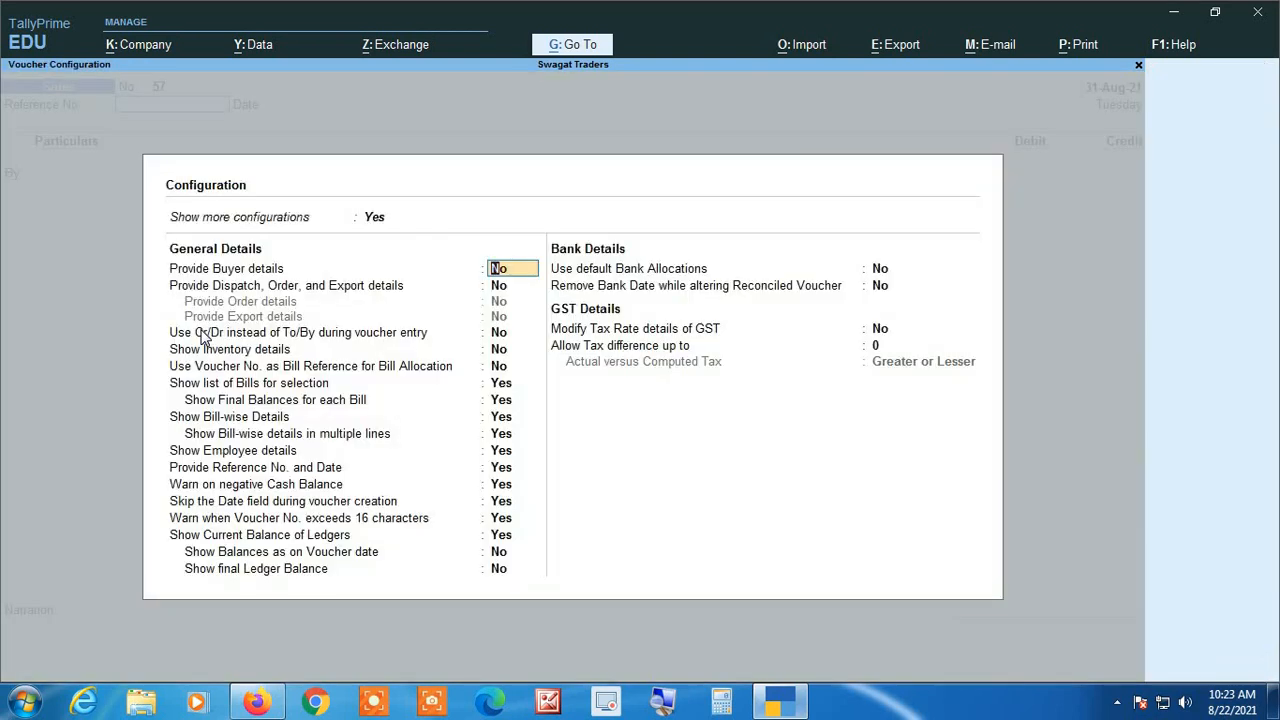
key("Down")
key("Down")
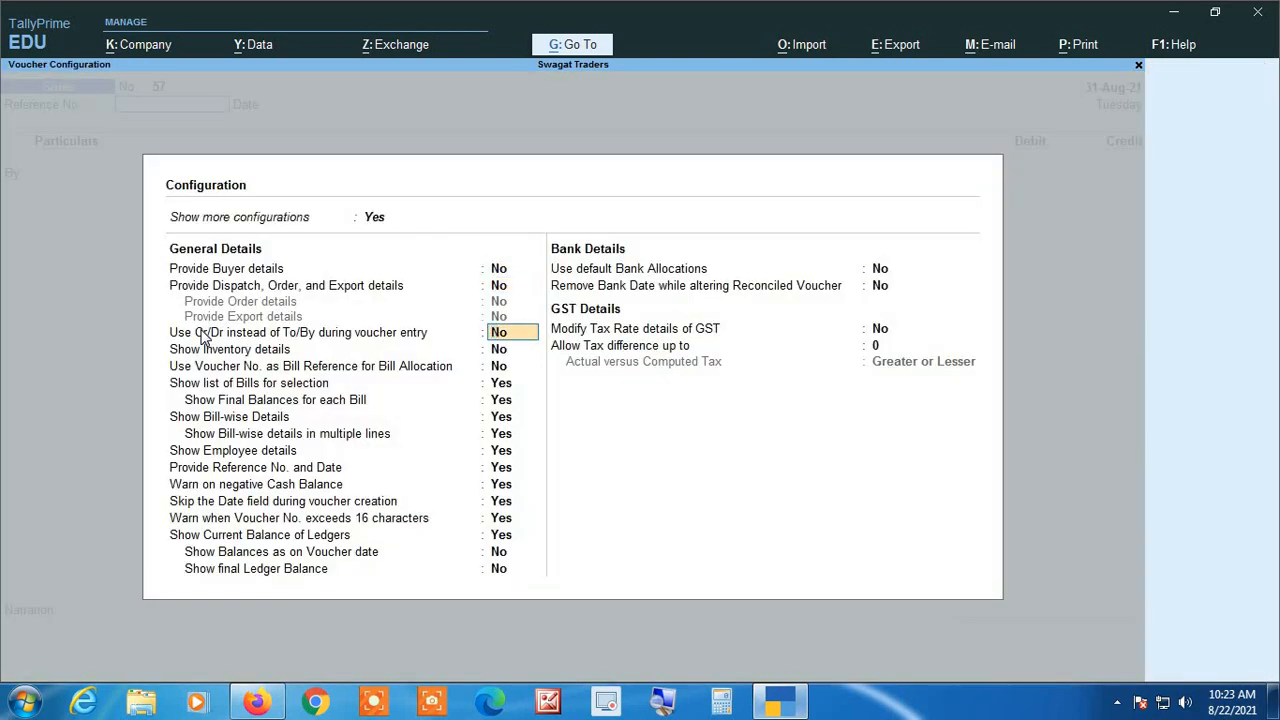
type("yes")
key("Return")
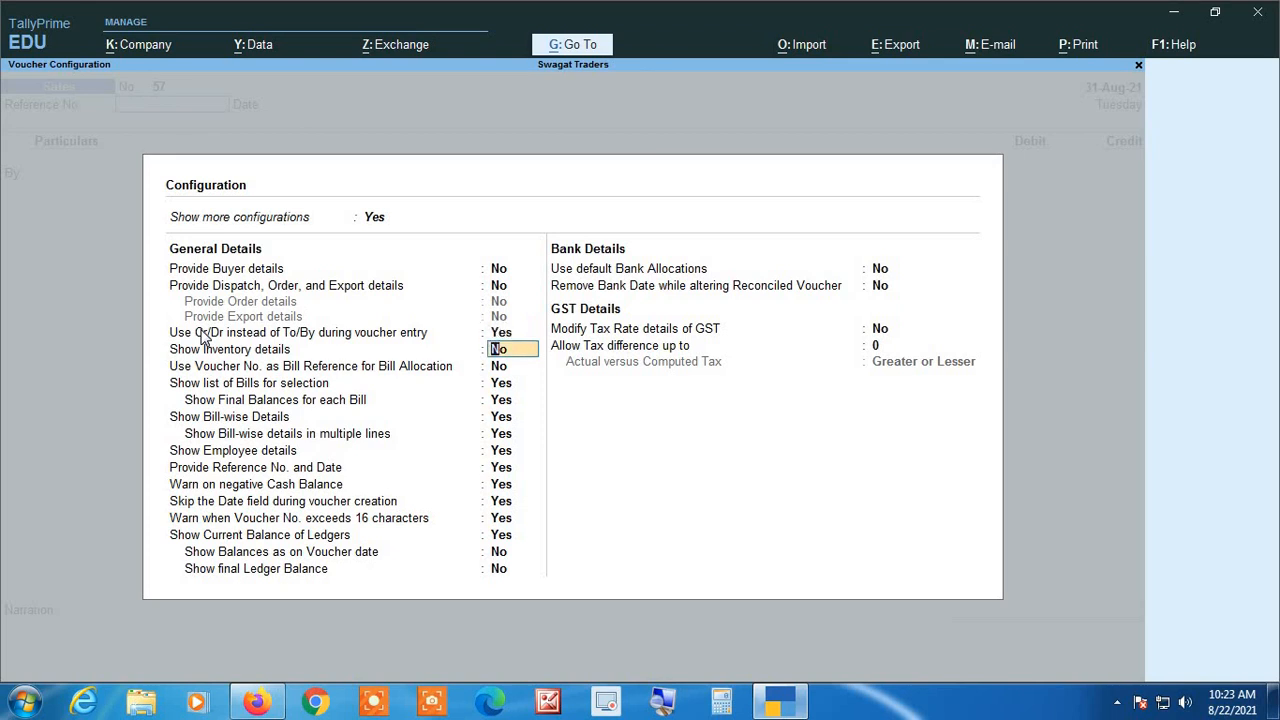
key("ctrl+a")
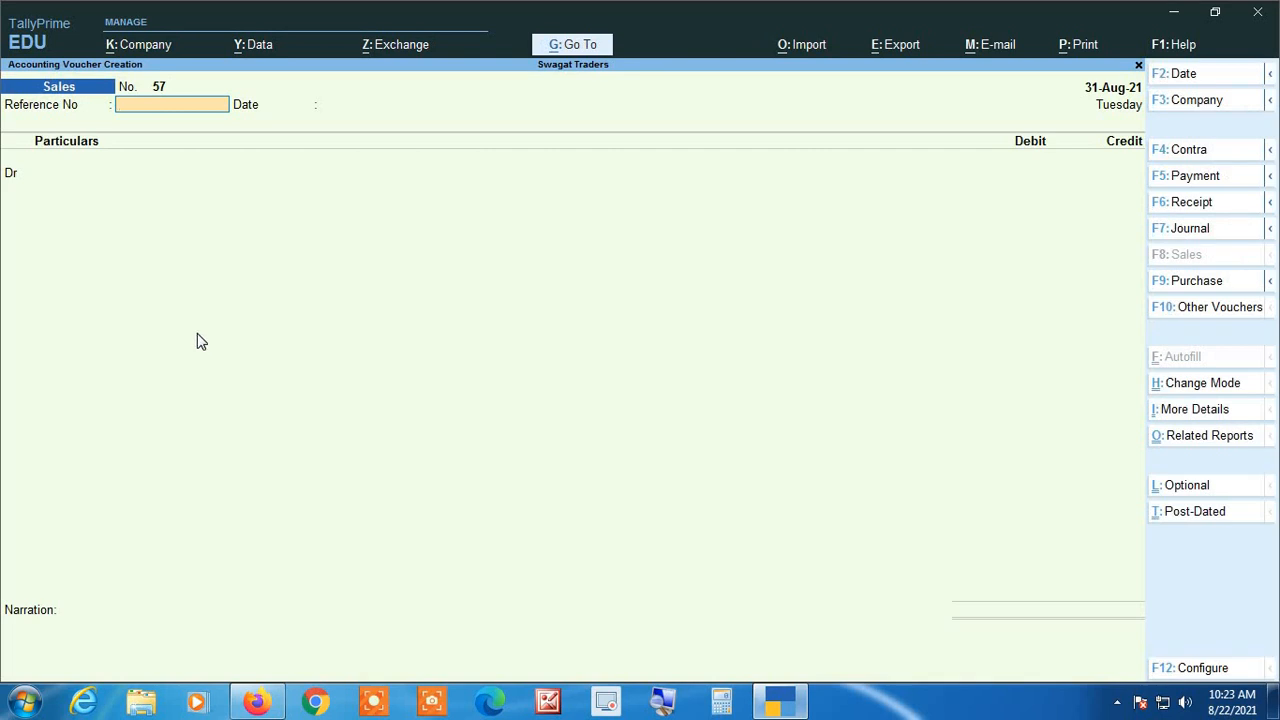
left_click(656, 706)
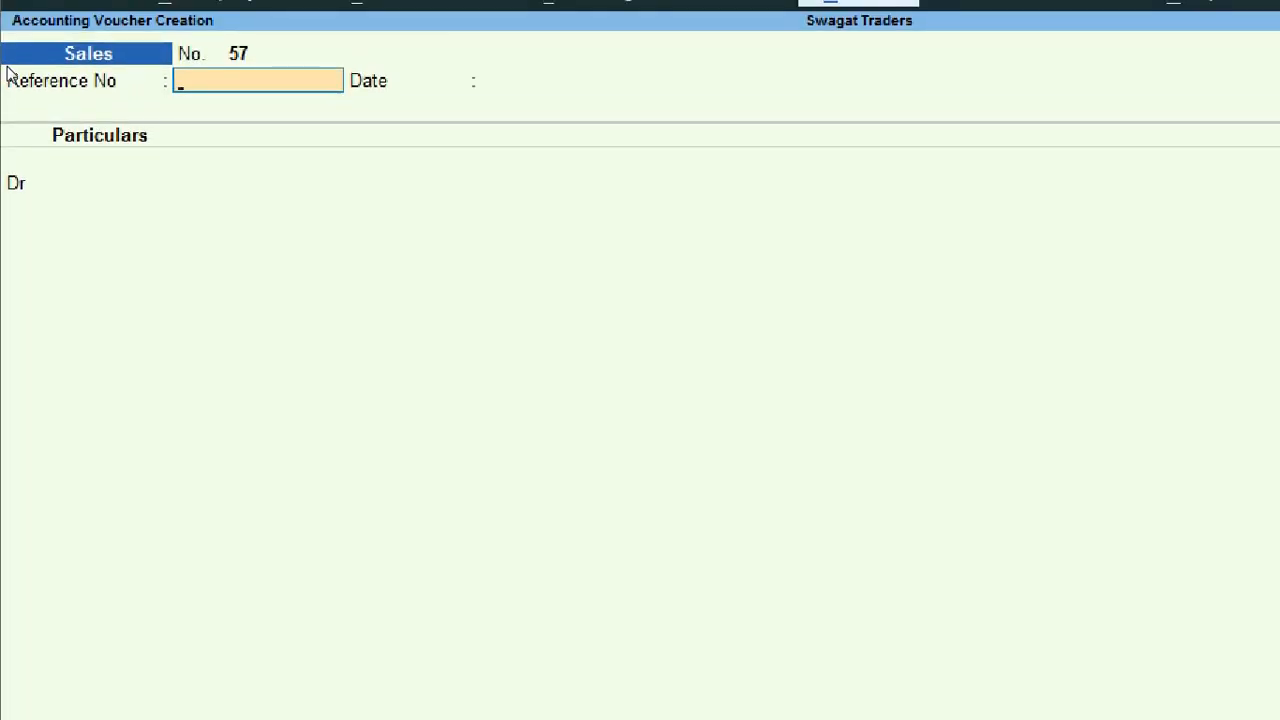
key("super+Escape")
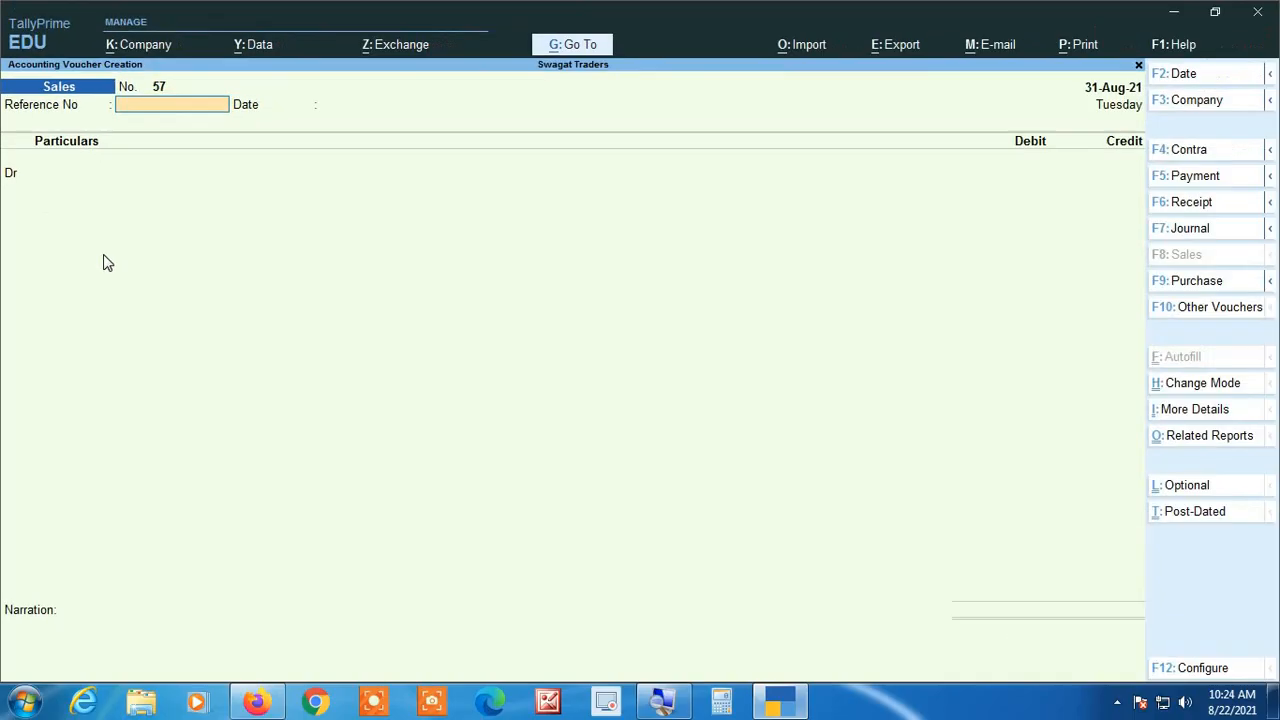
Step: Return the sales voucher to Item Invoice mode
left_click(1186, 390)
key("Up")
key("Return")
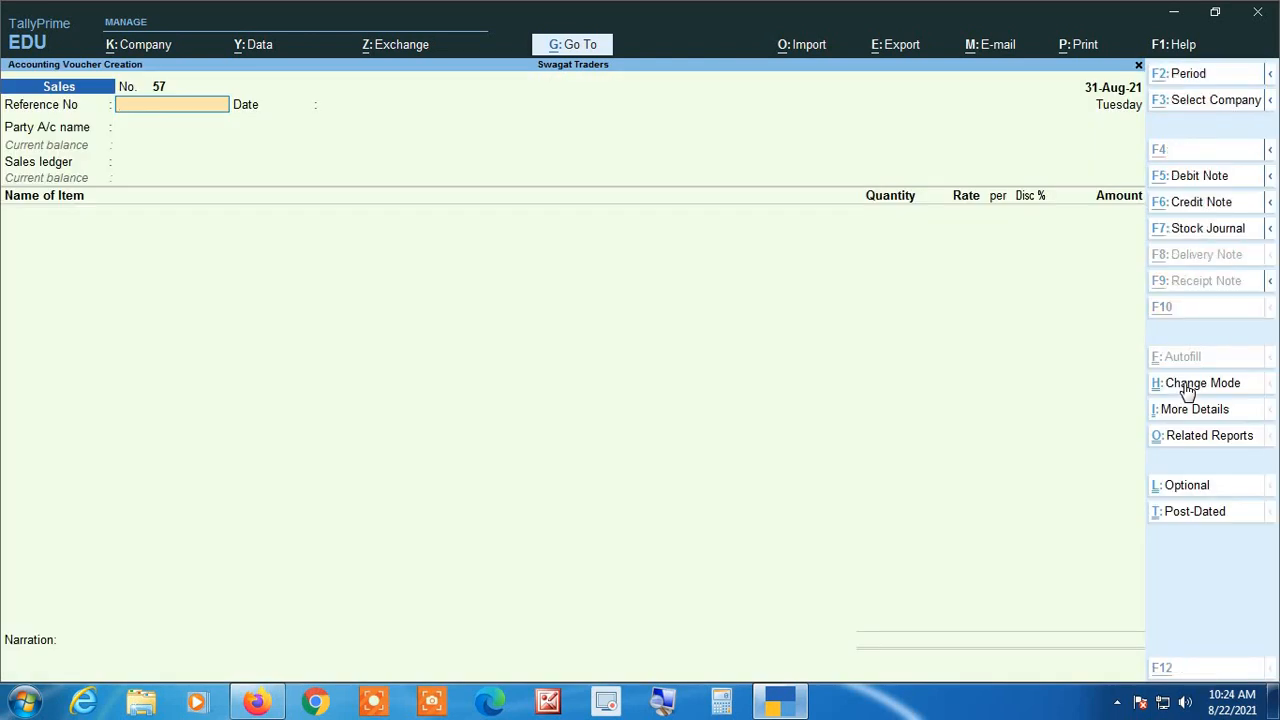
Step: Open a debit note voucher and change its mode to Accounting Invoice
key("ctrl+F9")
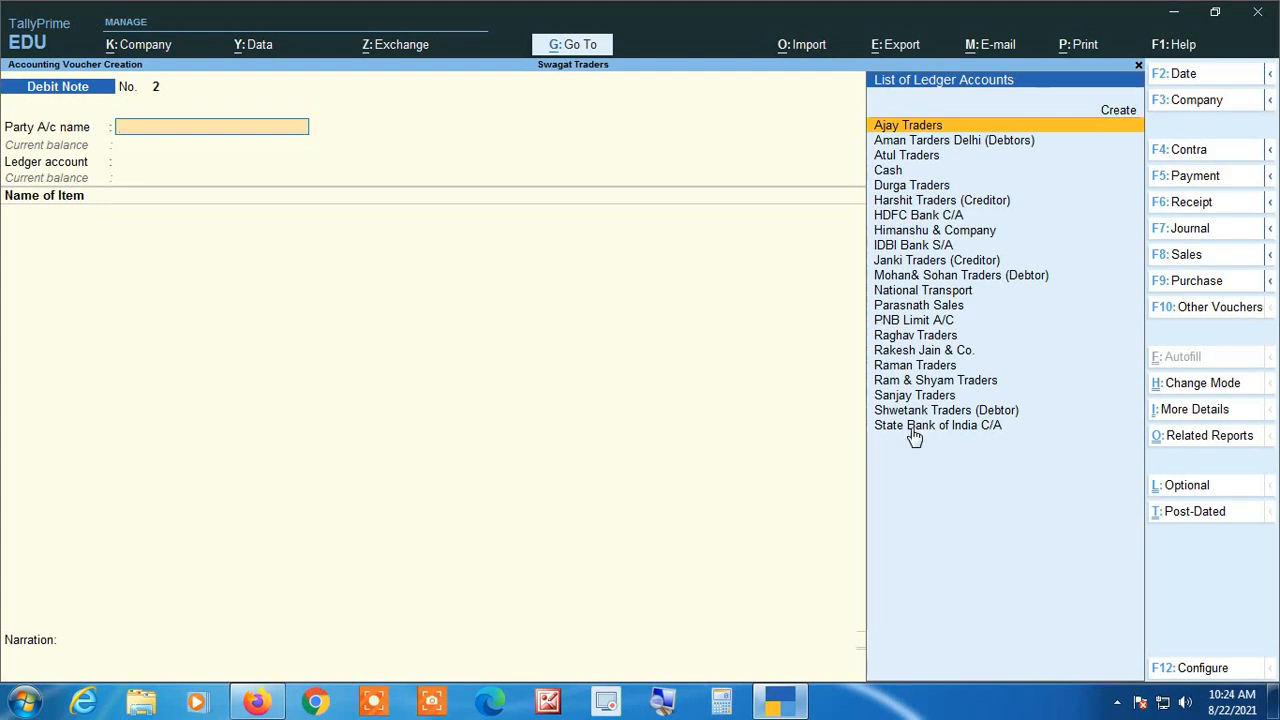
left_click(1206, 390)
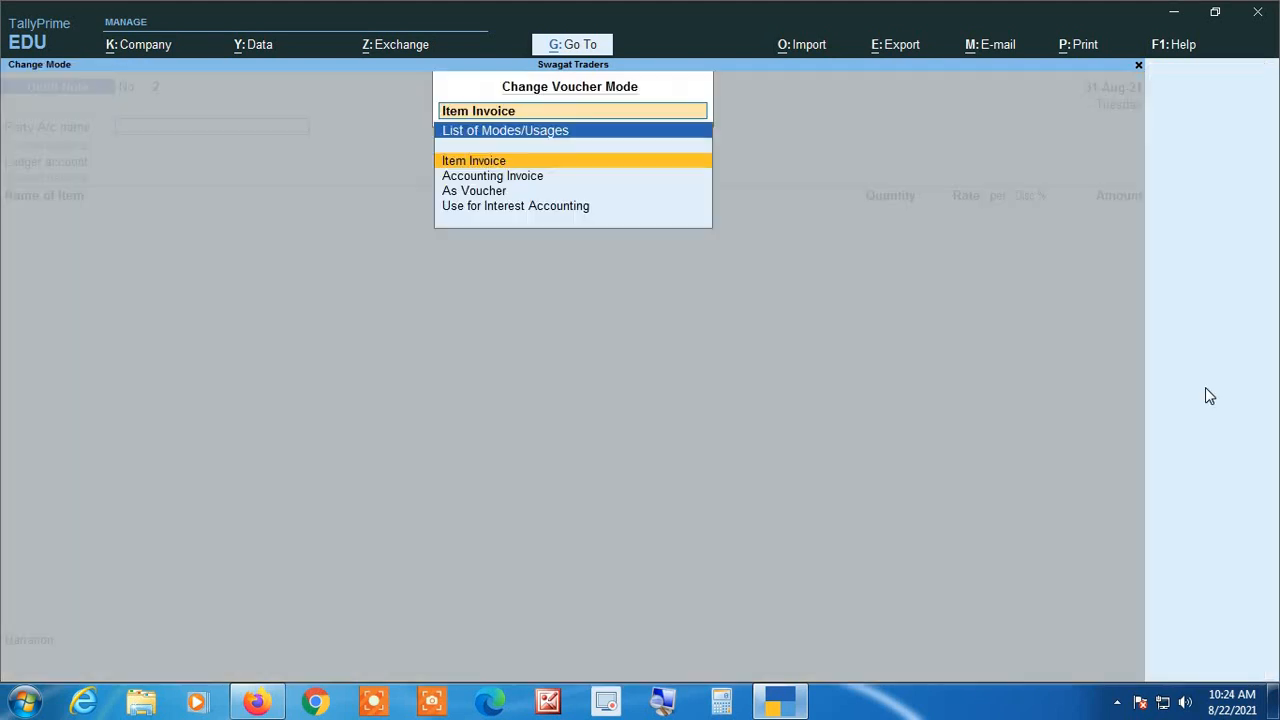
key("Down")
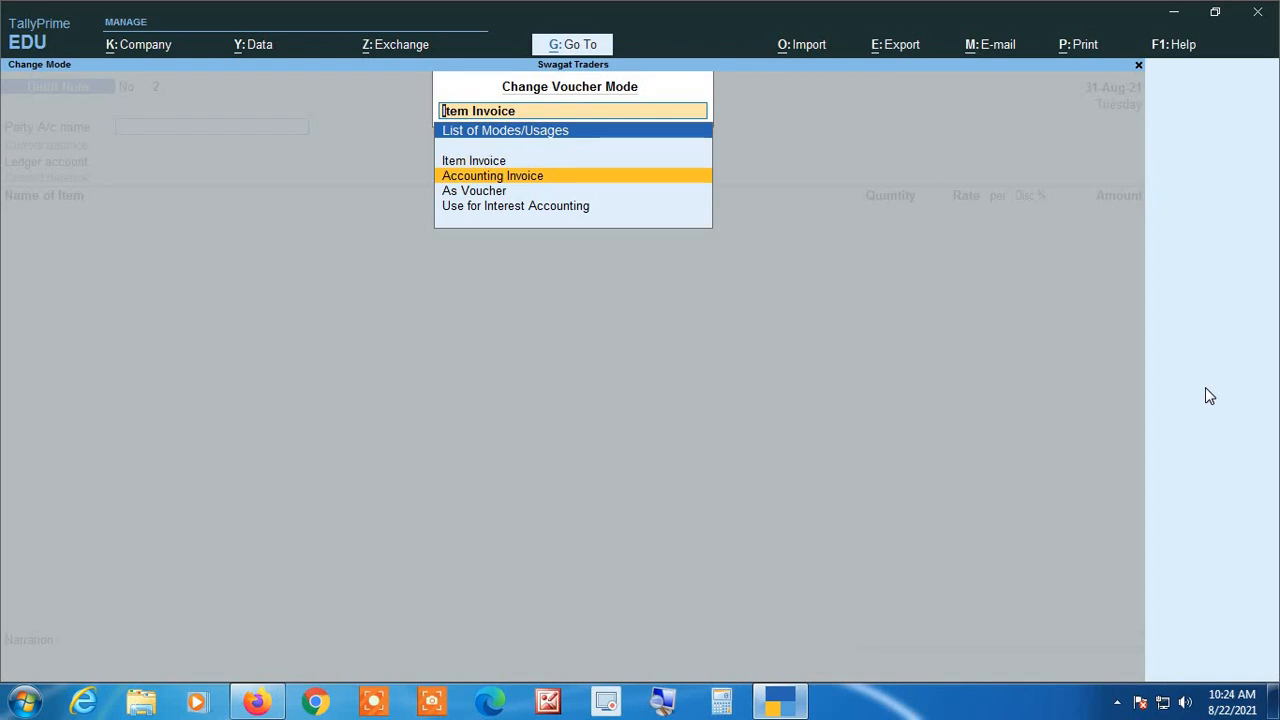
key("Return")
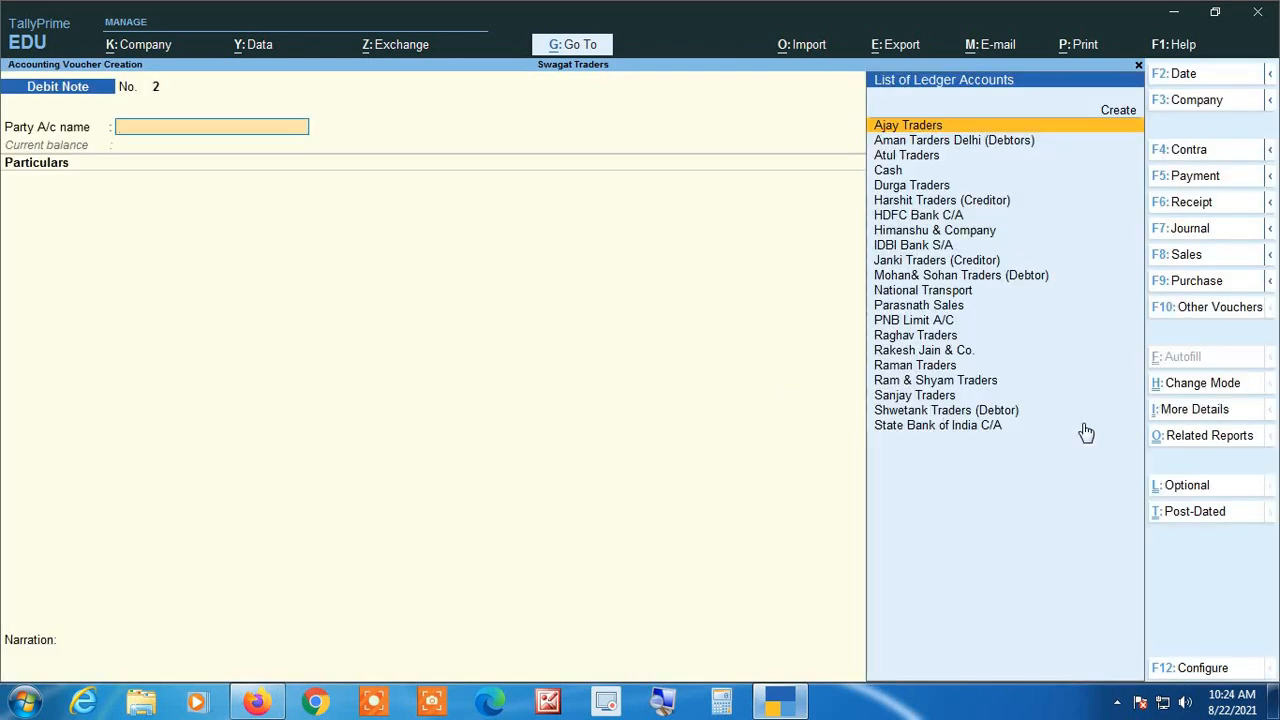
Step: Change the debit note voucher's mode to As Voucher
left_click(1207, 388)
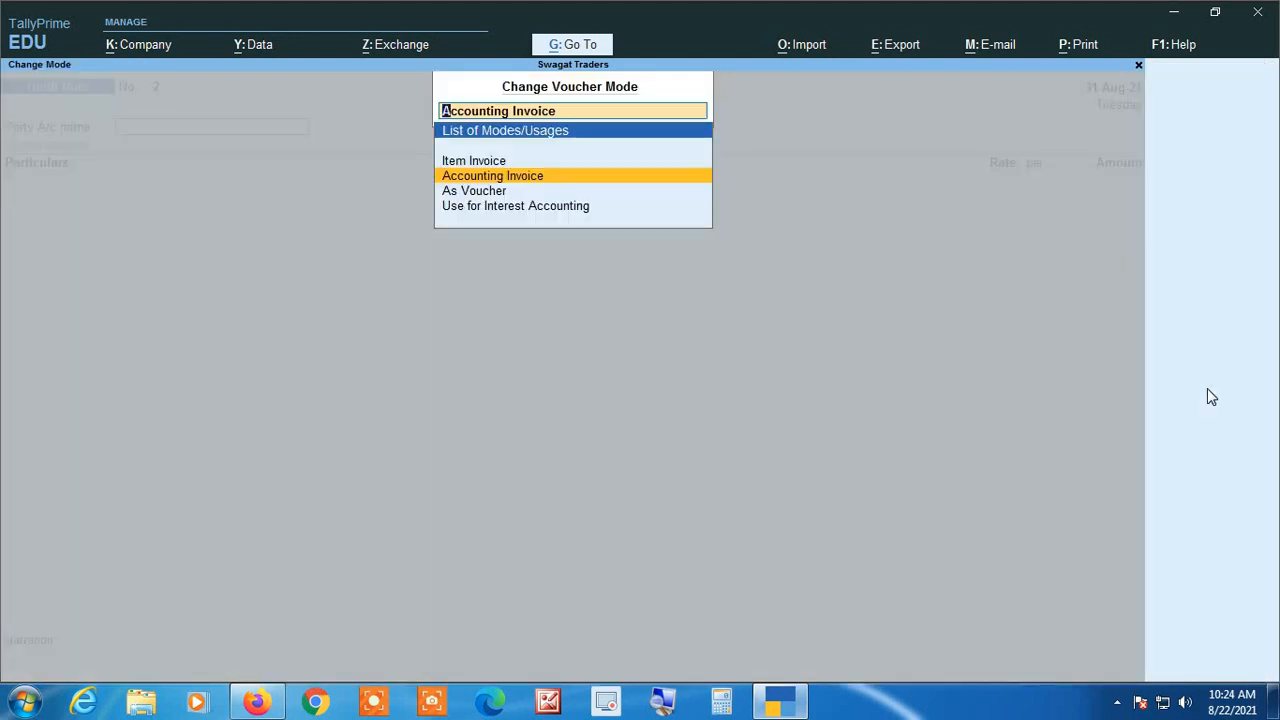
key("Down")
key("Return")
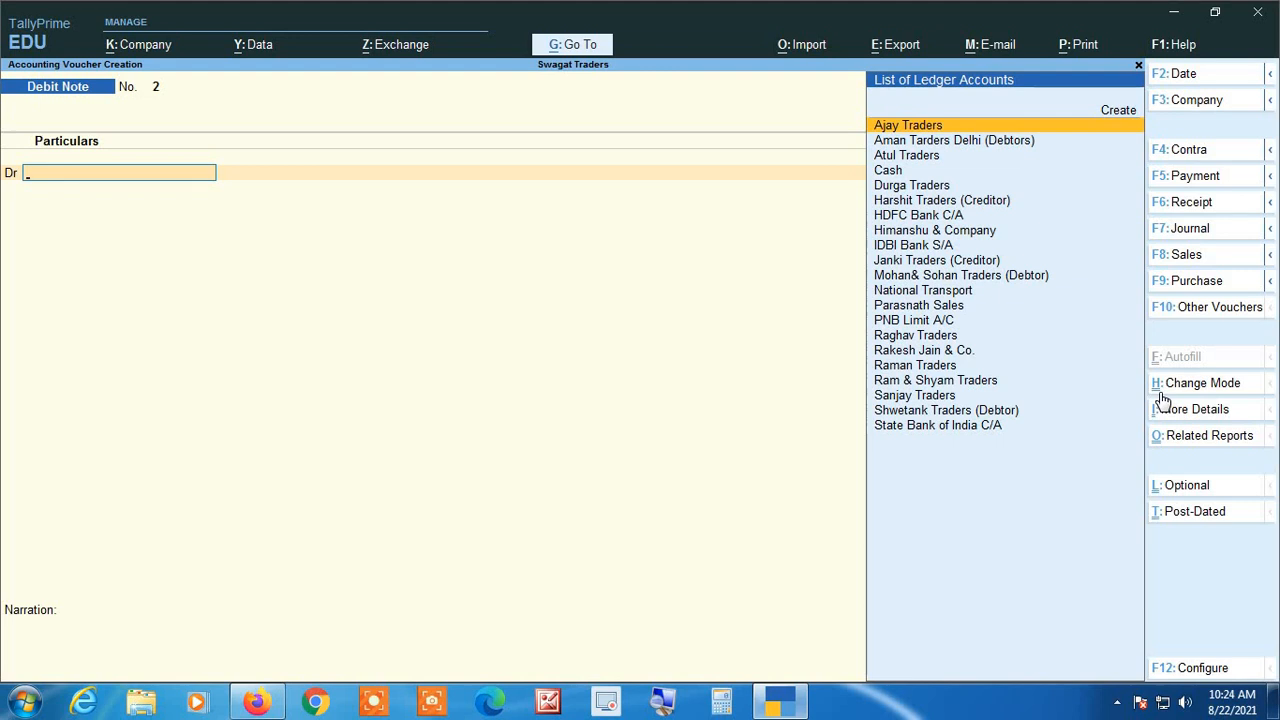
Step: Return the debit note voucher to Item Invoice mode
left_click(1176, 388)
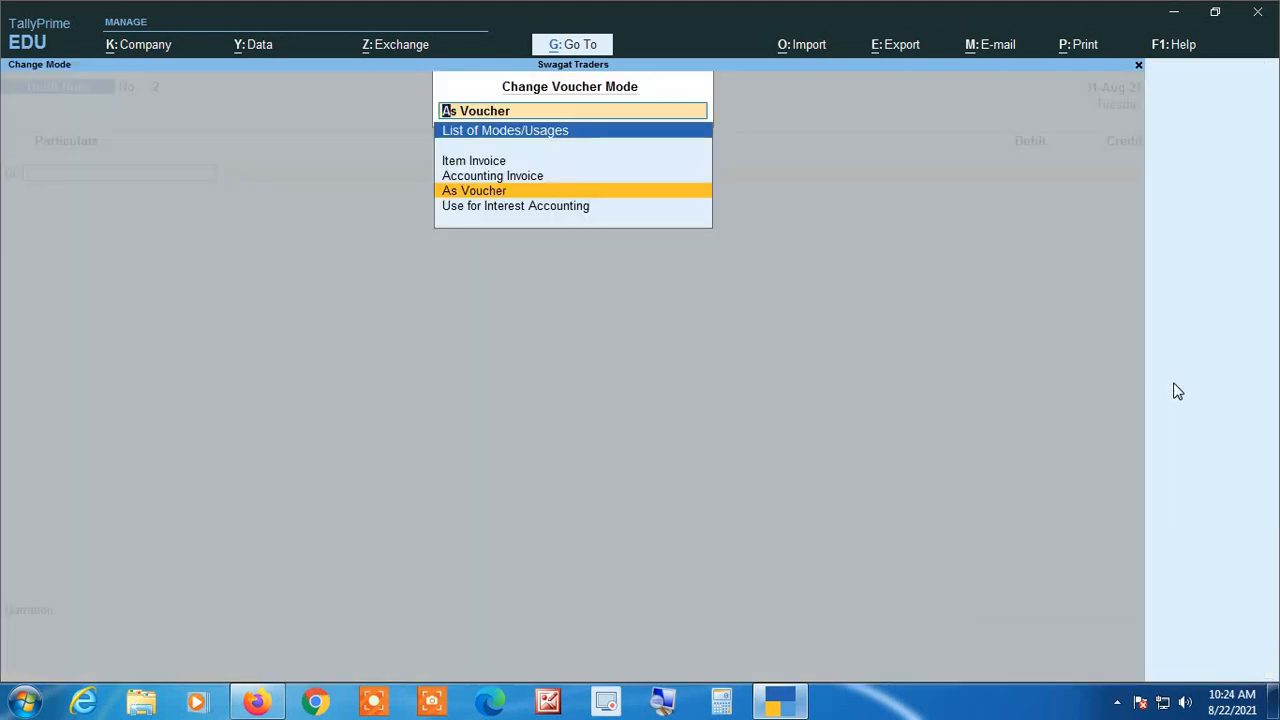
key("Up")
key("Up")
key("Return")
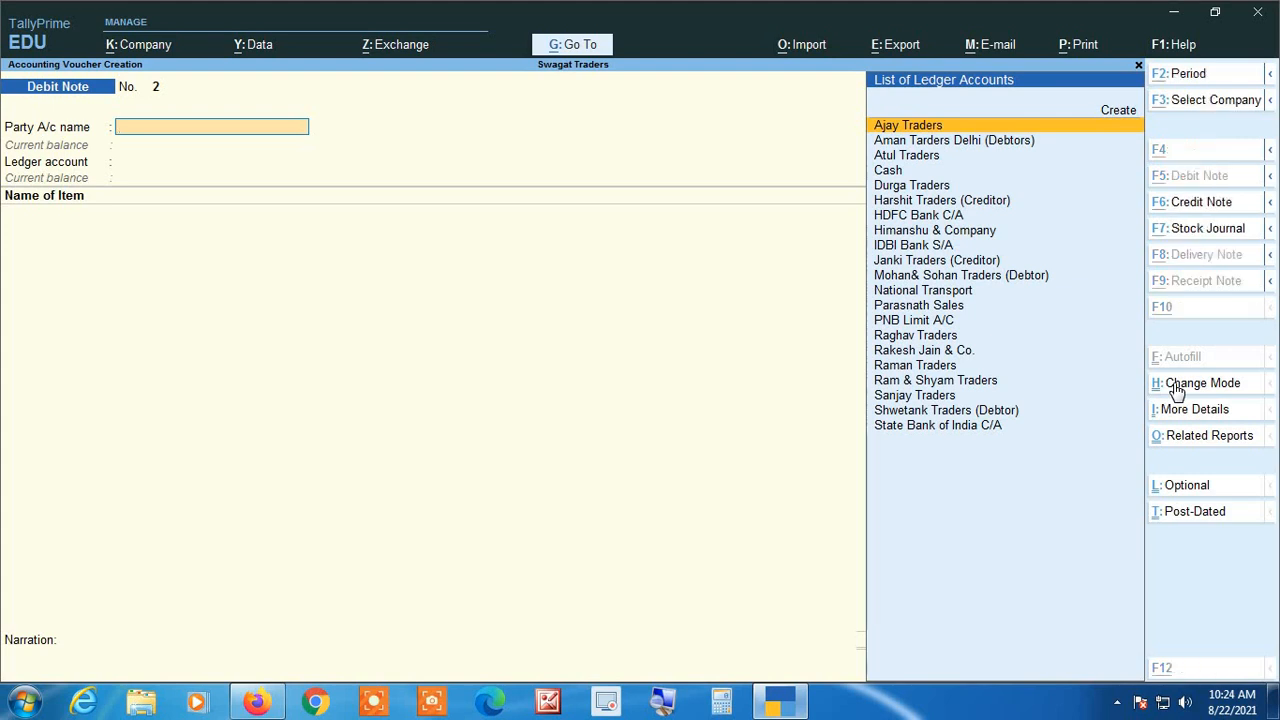
Step: Open a credit note voucher and change its mode to Accounting Invoice
key("ctrl+F8")
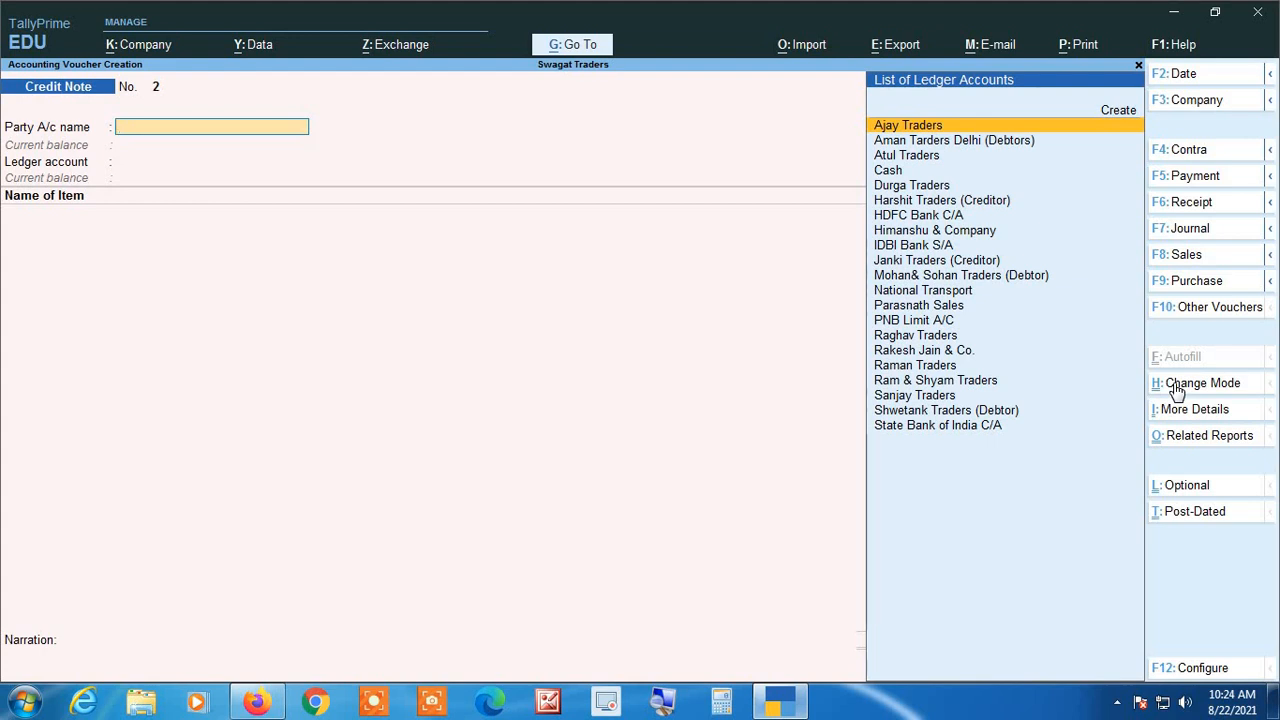
left_click(1177, 390)
key("Down")
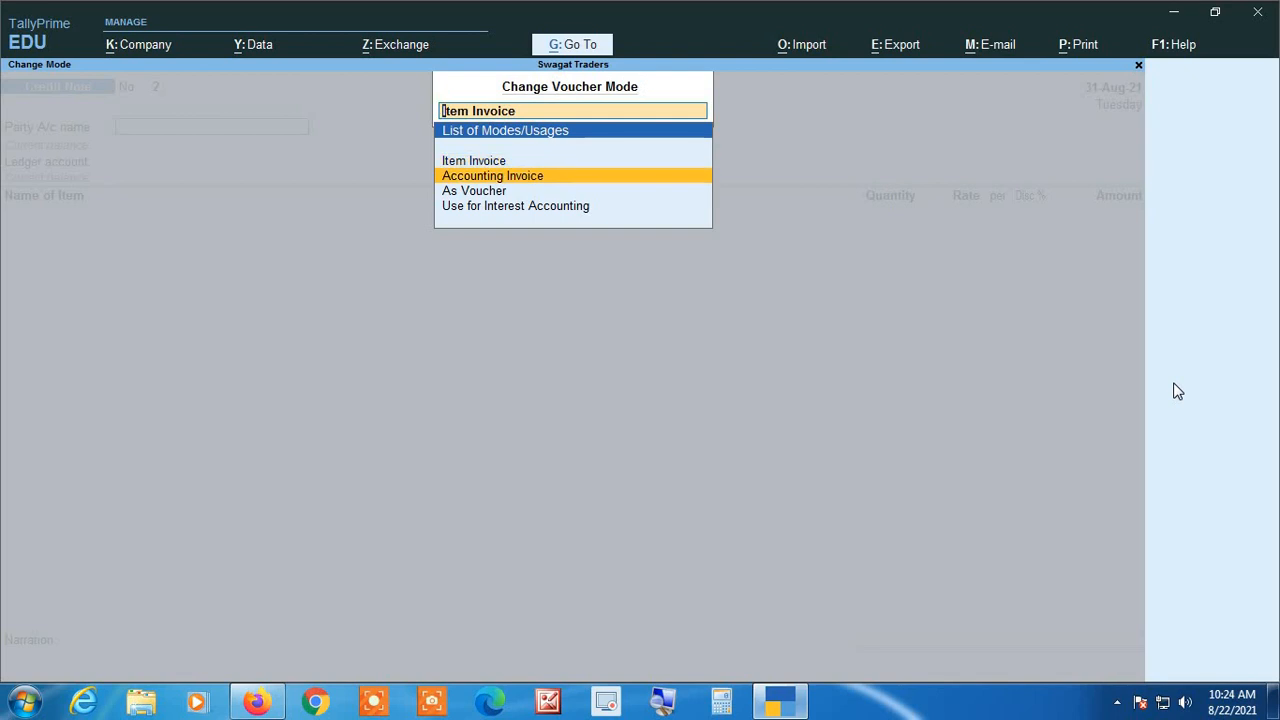
key("Return")
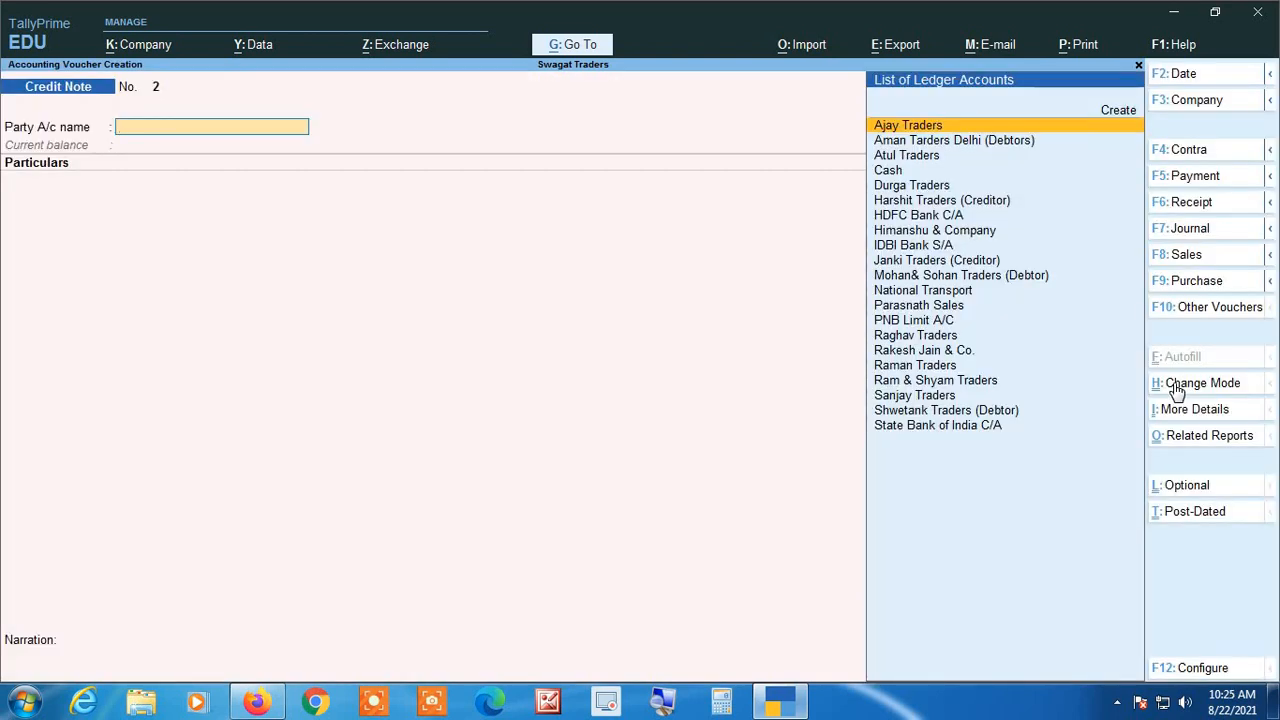
Step: Change the credit note voucher's mode to As Voucher
left_click(1177, 390)
key("Down")
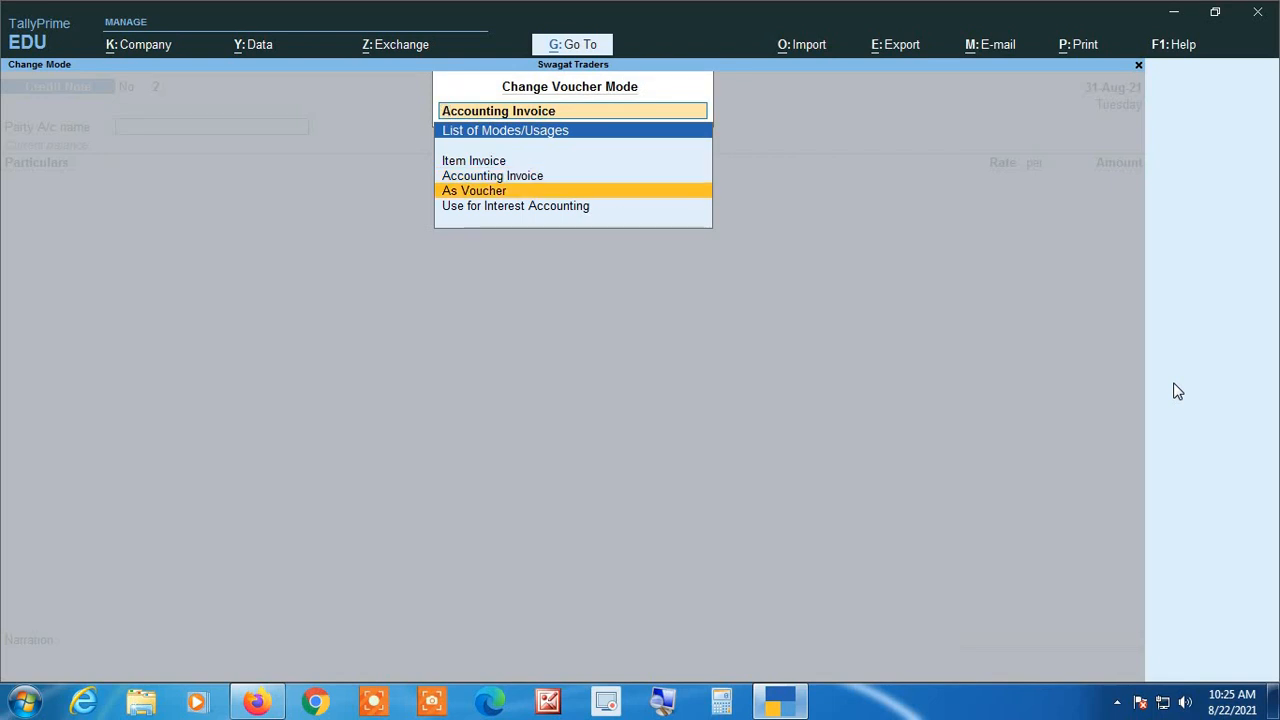
key("Return")
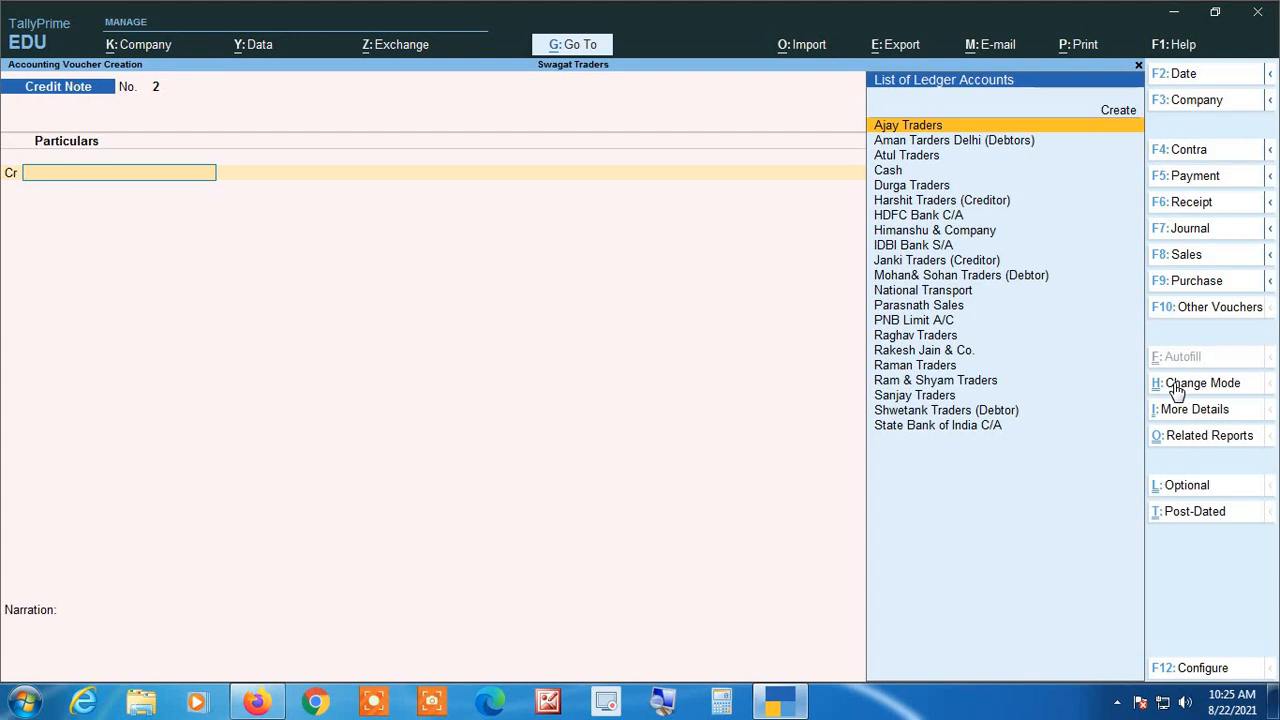
Step: Return the credit note voucher to Item Invoice mode
left_click(1177, 392)
key("Up")
key("Up")
key("Return")
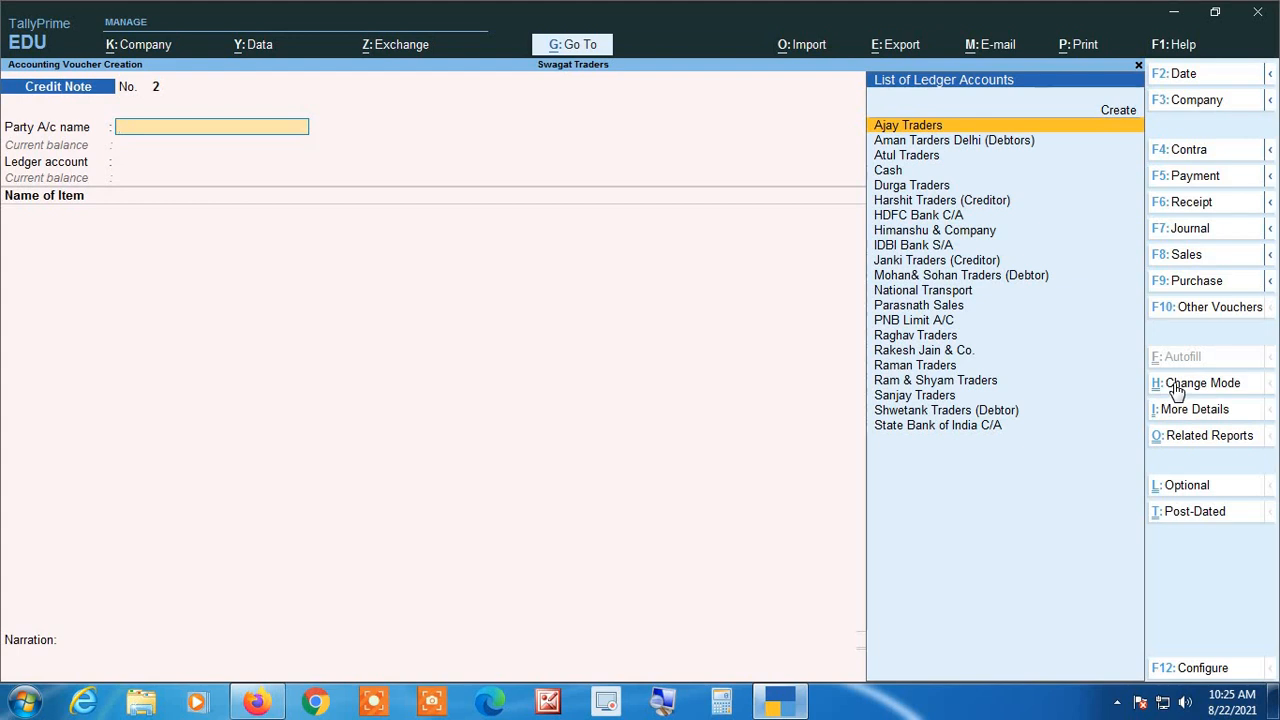
Step: Open a journal voucher, set "Use Cr/Dr instead of To/By during voucher entry" to No in its configuration and save it
left_click(1190, 238)
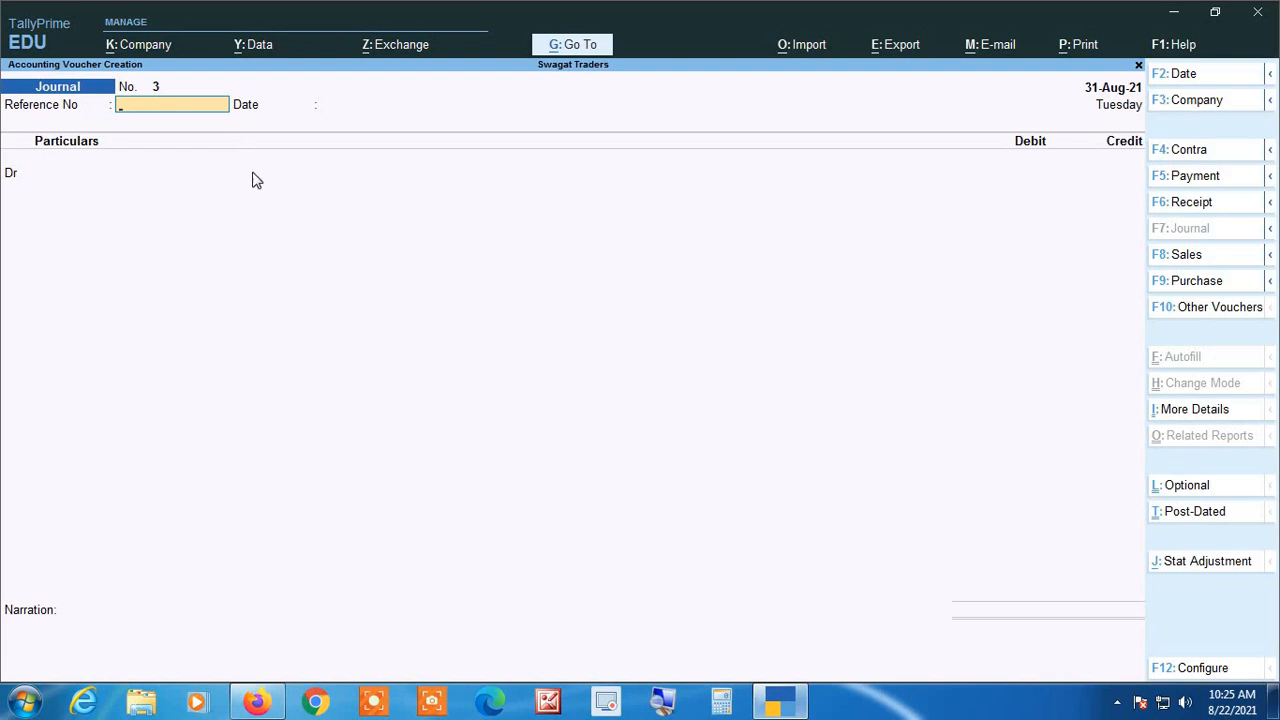
left_click(663, 702)
key("F12")
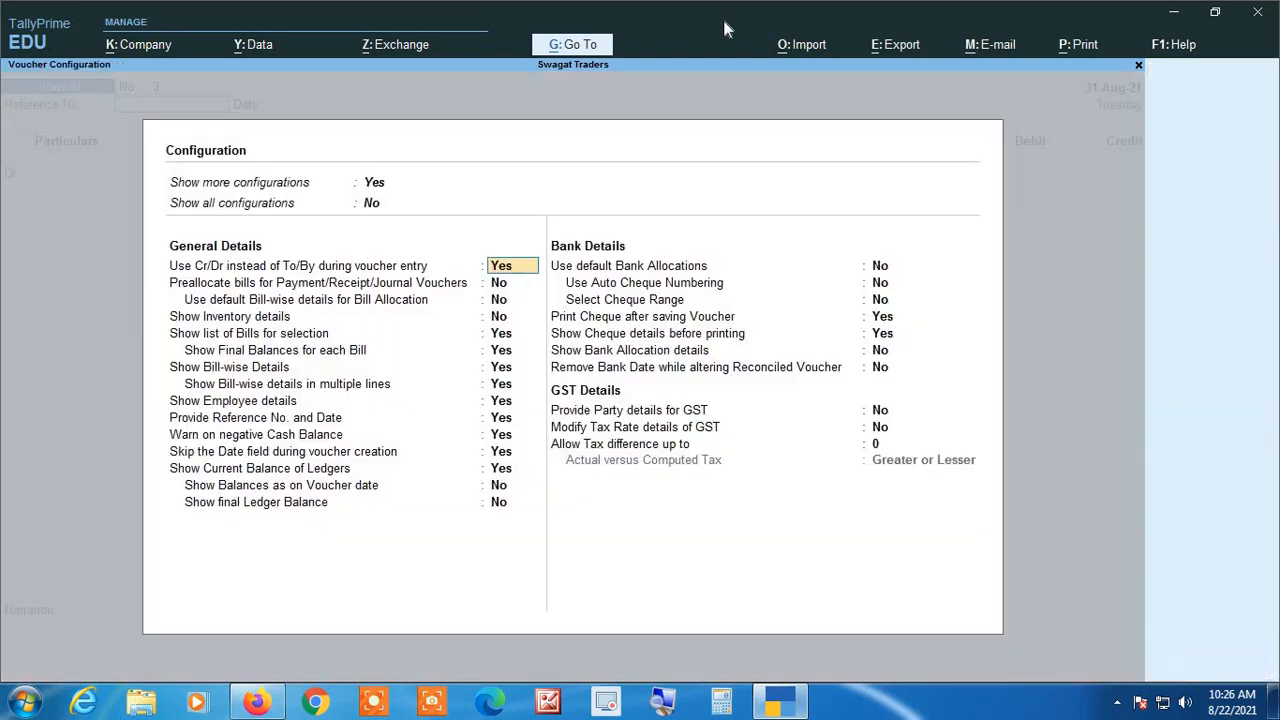
key("Return")
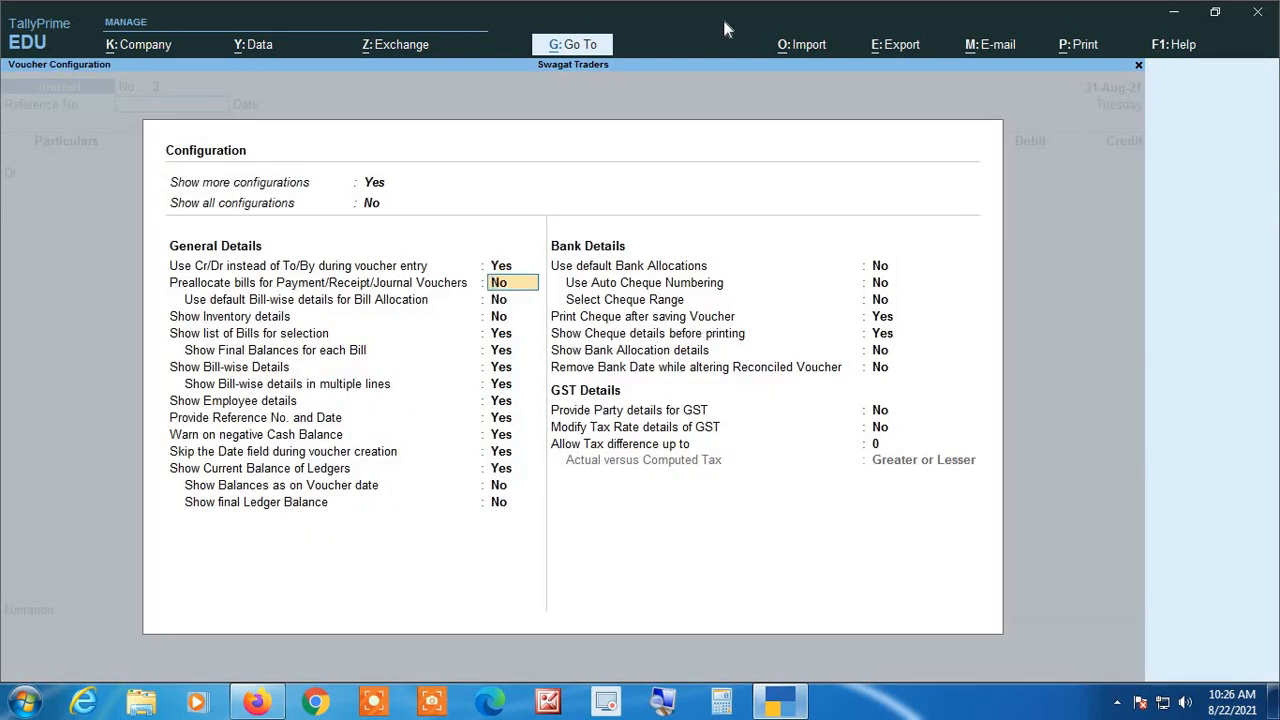
key("Up")
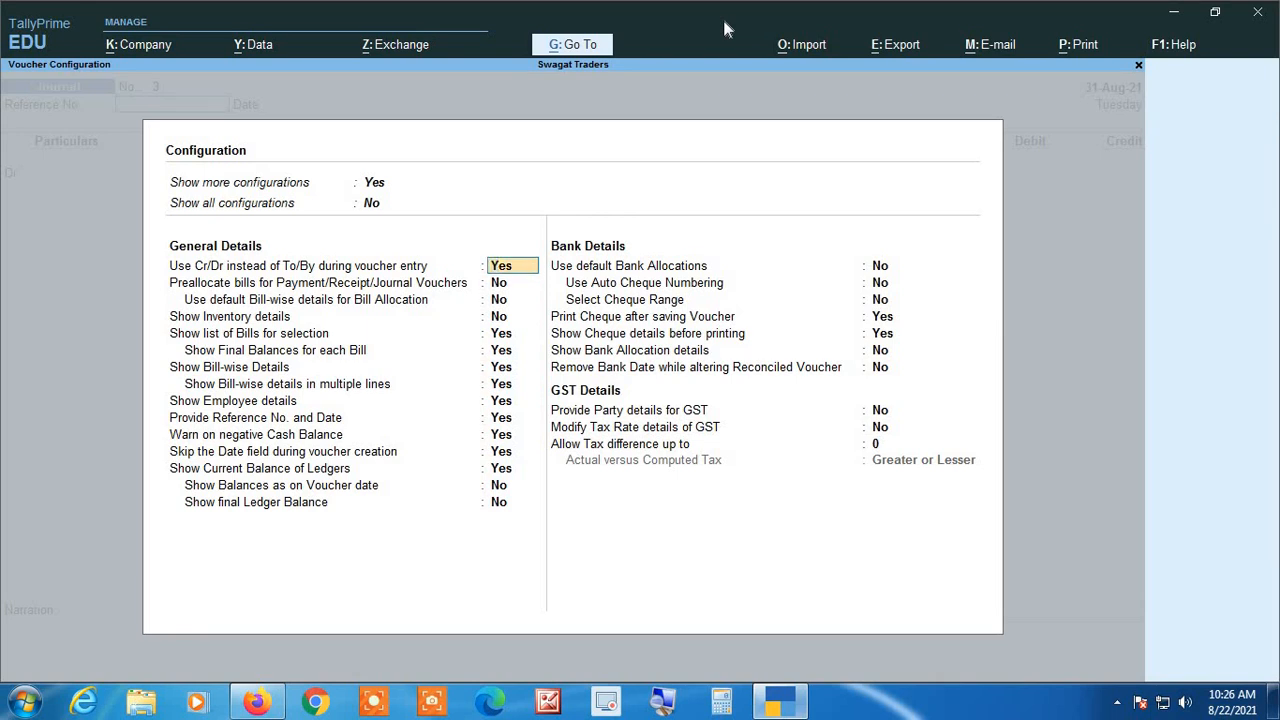
type("no")
key("Return")
key("ctrl+a")
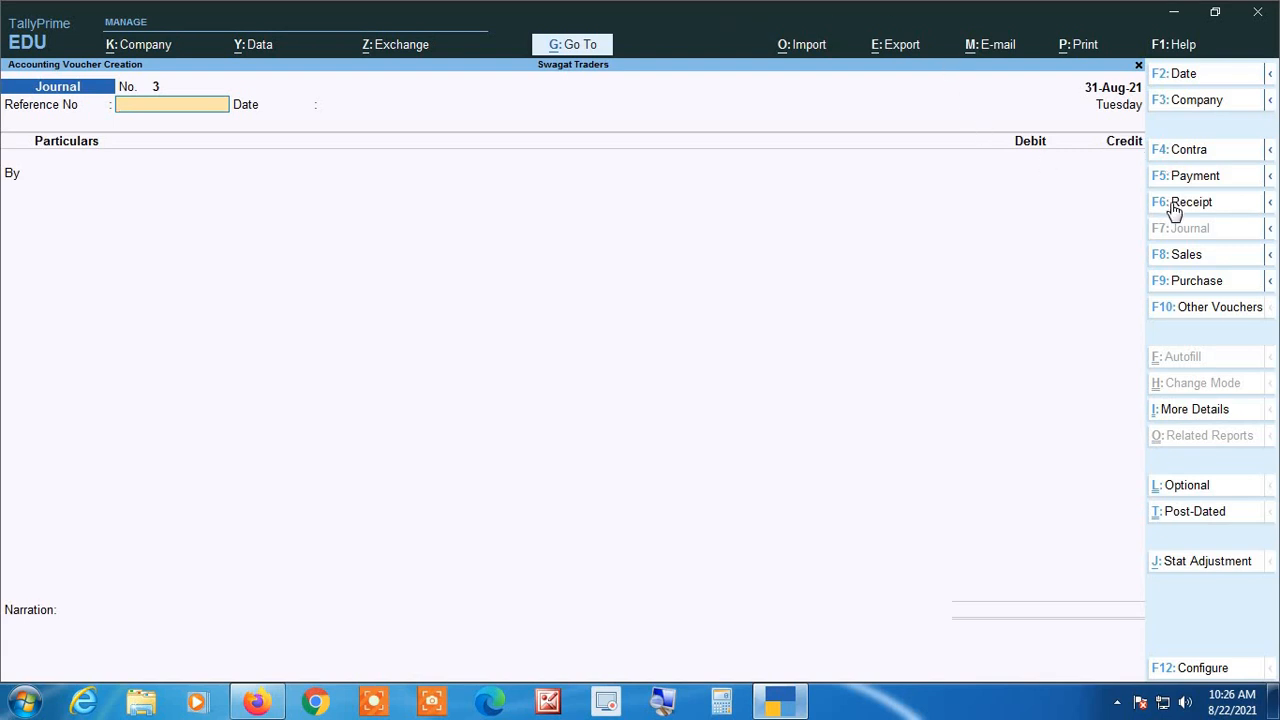
Step: View the purchase voucher screen and switch from it to a payment voucher
key("F9")
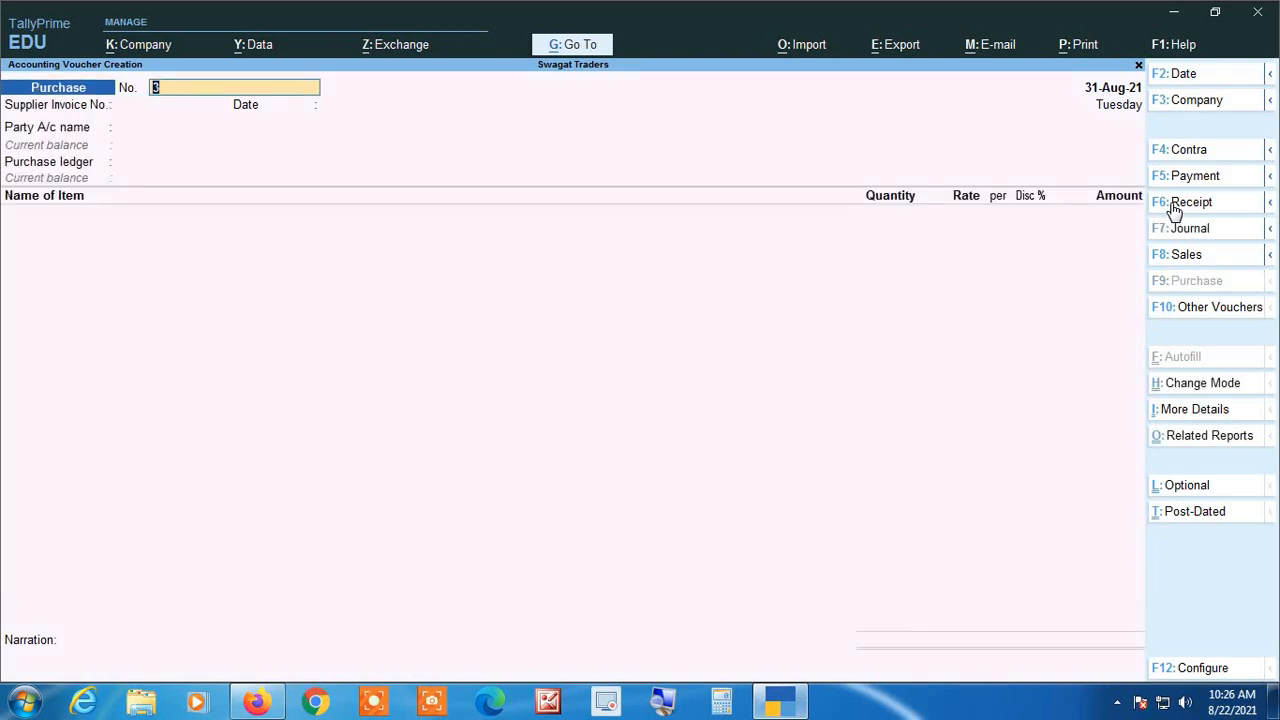
key("BackSpace")
key("F5")
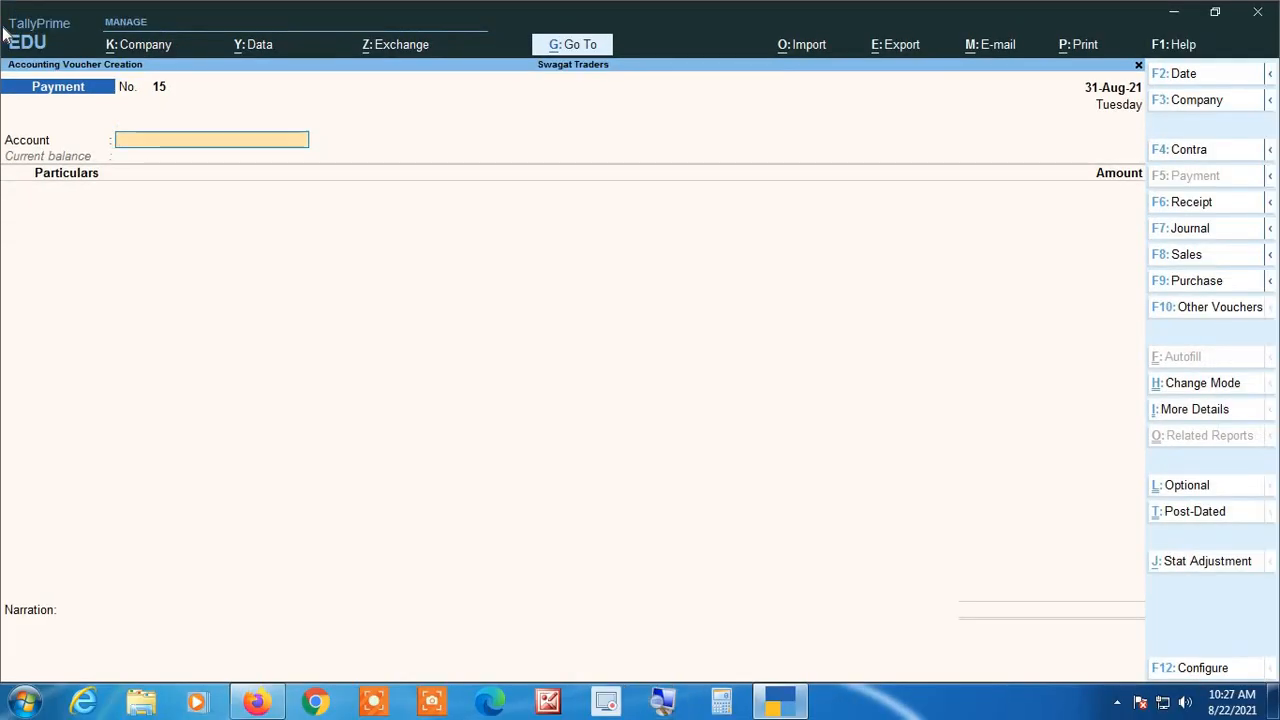
Step: Review the available modes of the payment voucher and keep Single Entry selected
left_click(1205, 390)
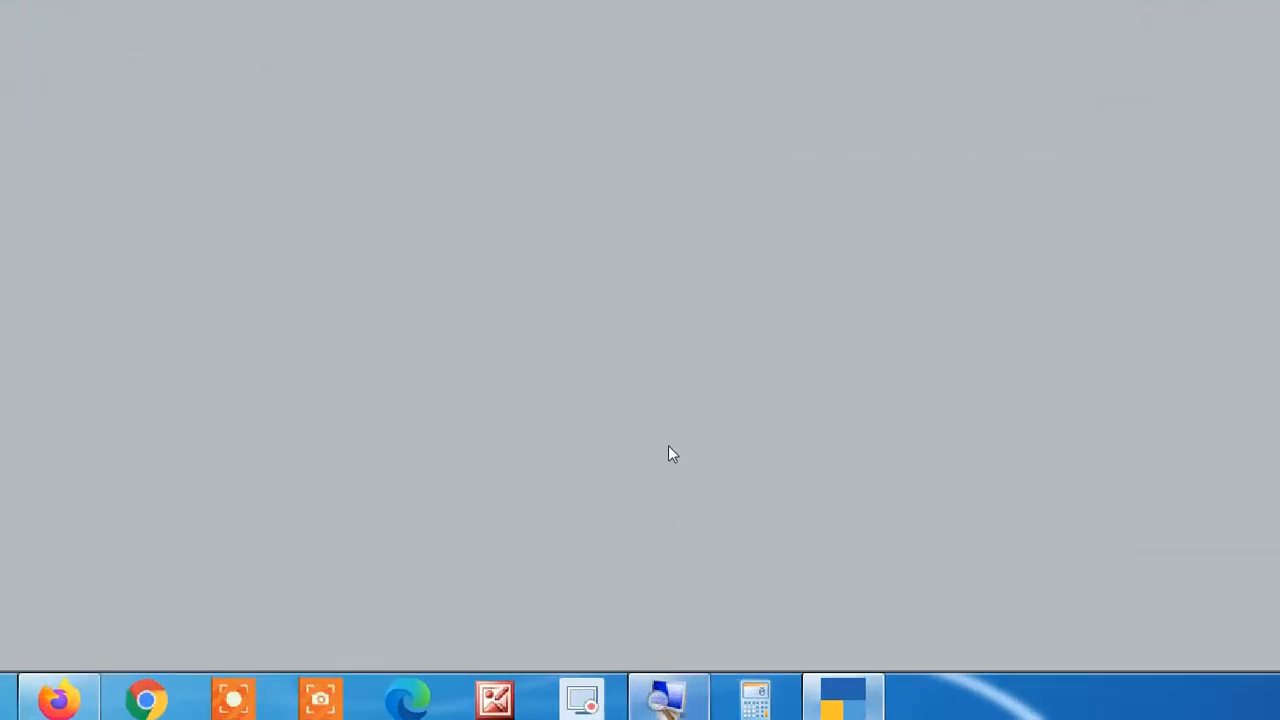
key("Up")
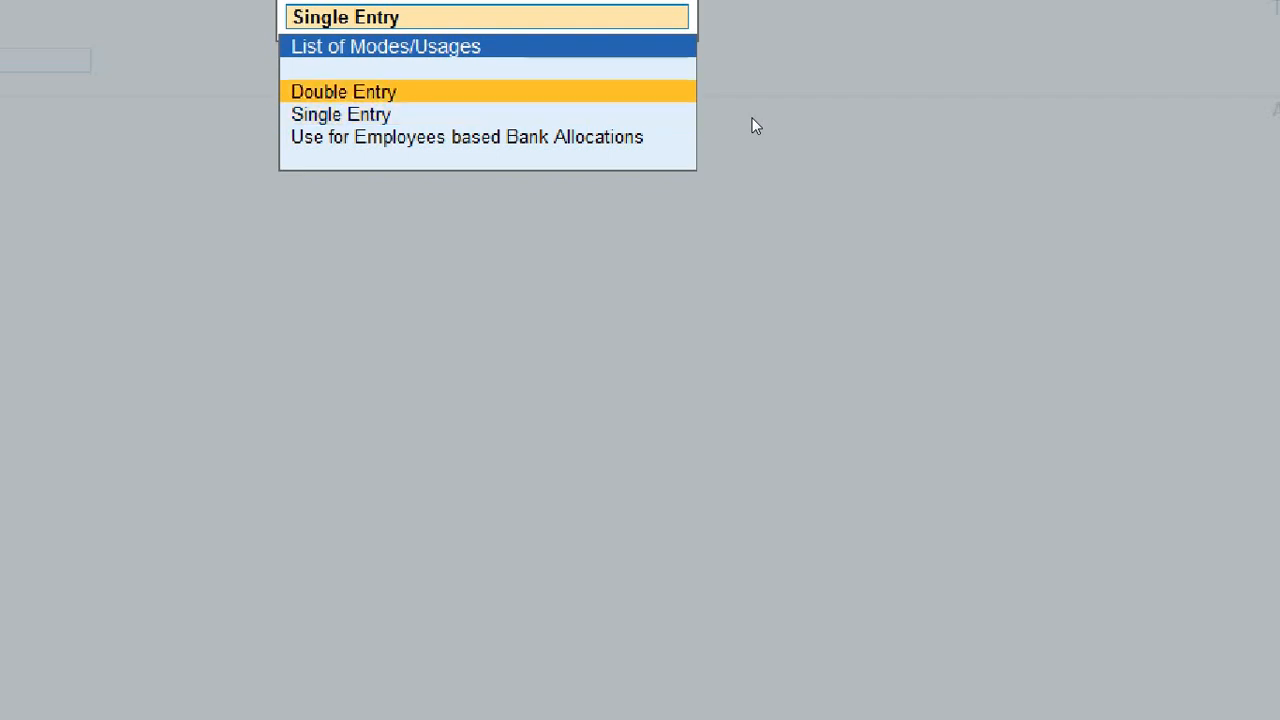
key("Down")
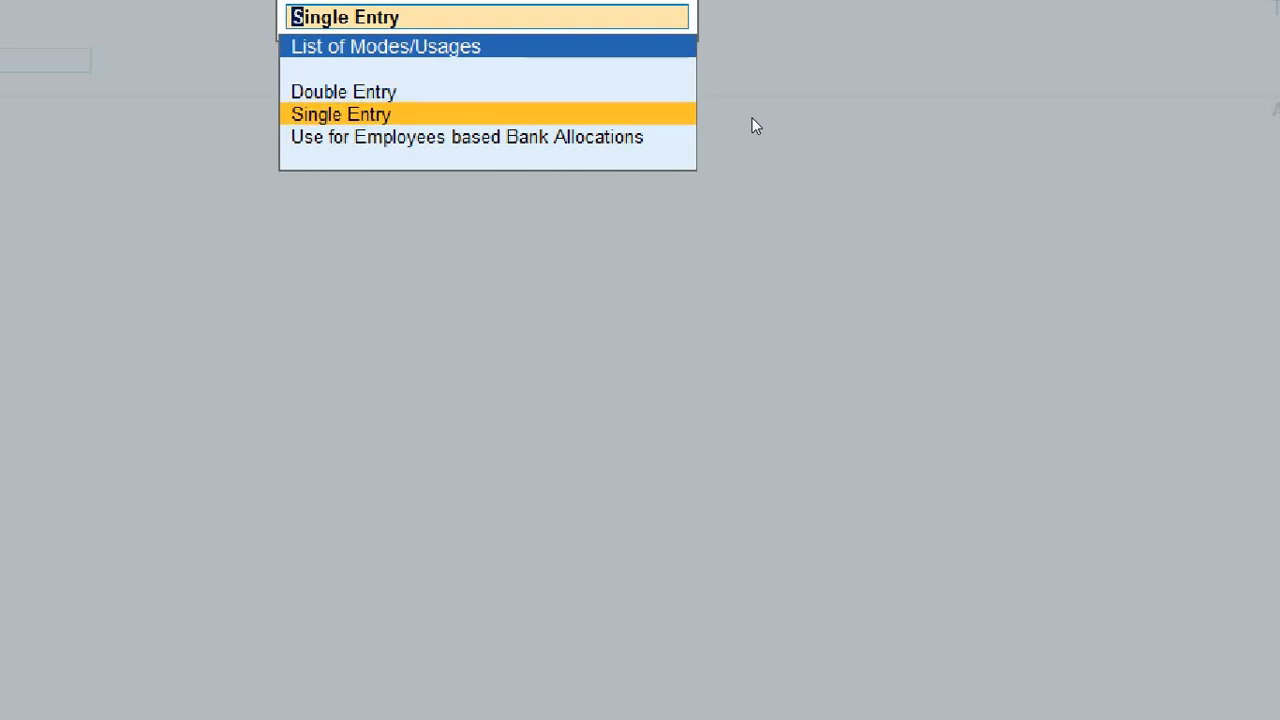
key("Return")
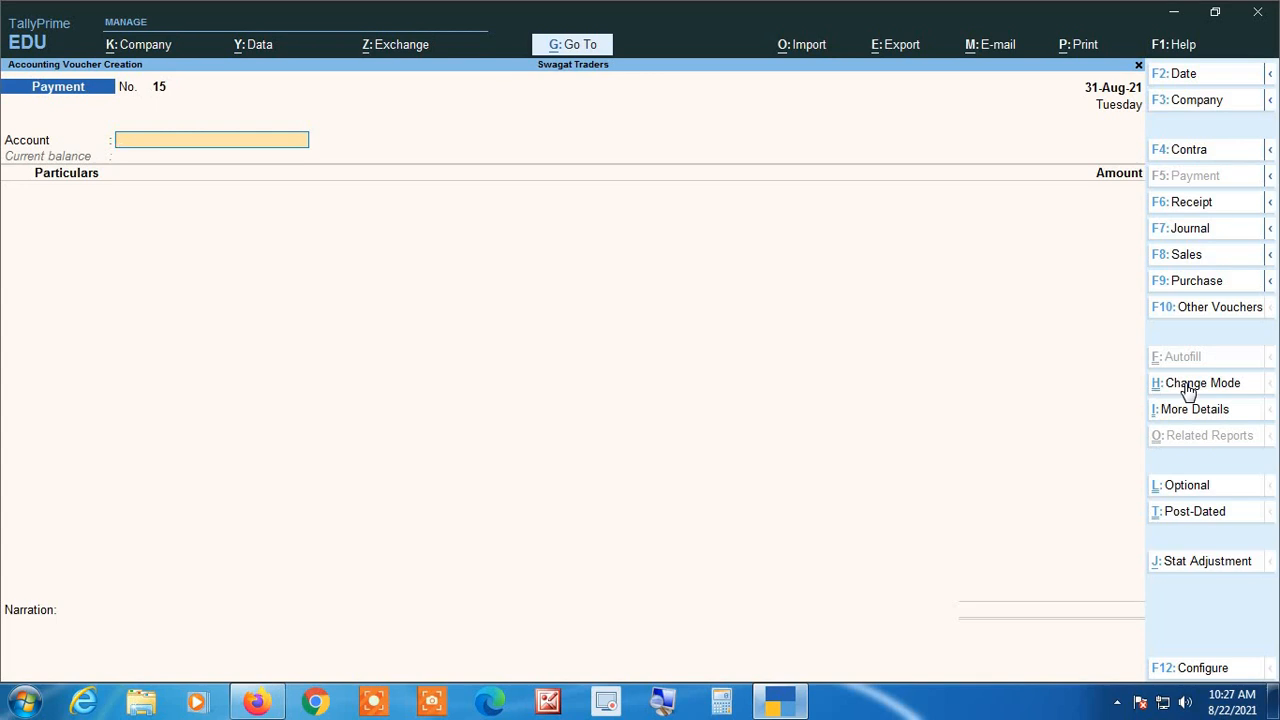
Step: View the receipt and contra voucher screens and go back to the receipt voucher
left_click(1190, 208)
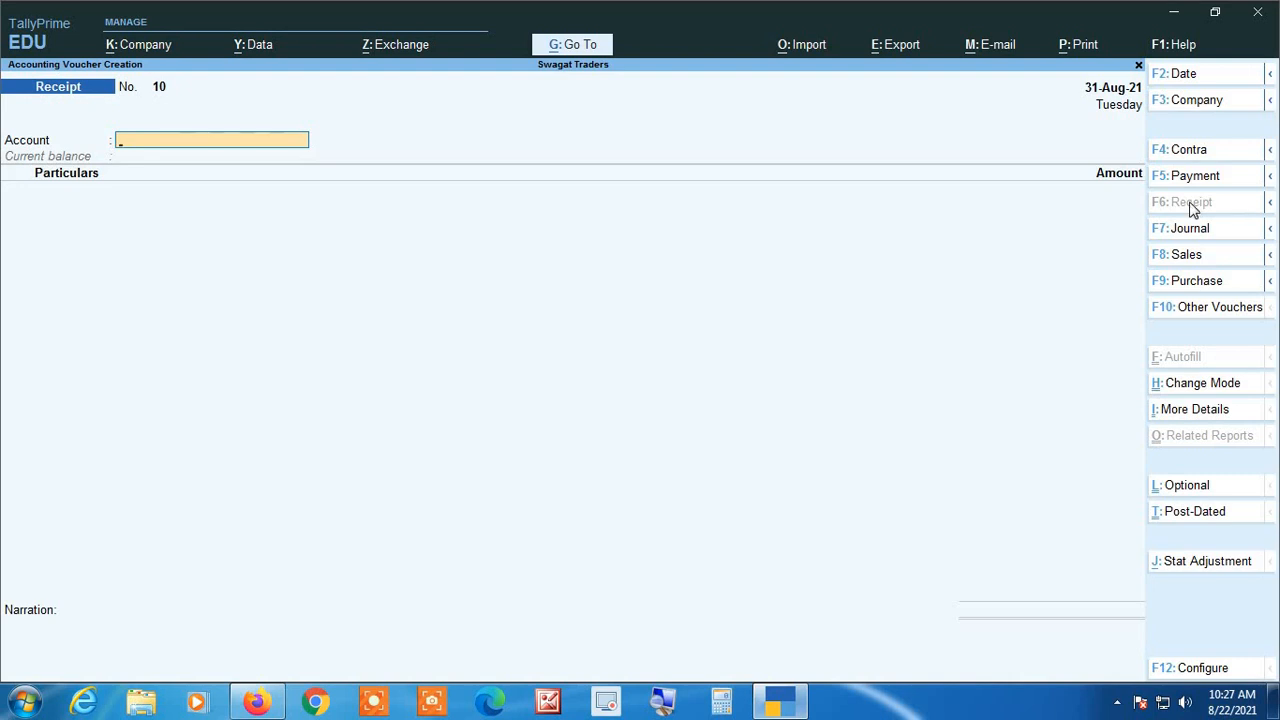
left_click(1200, 158)
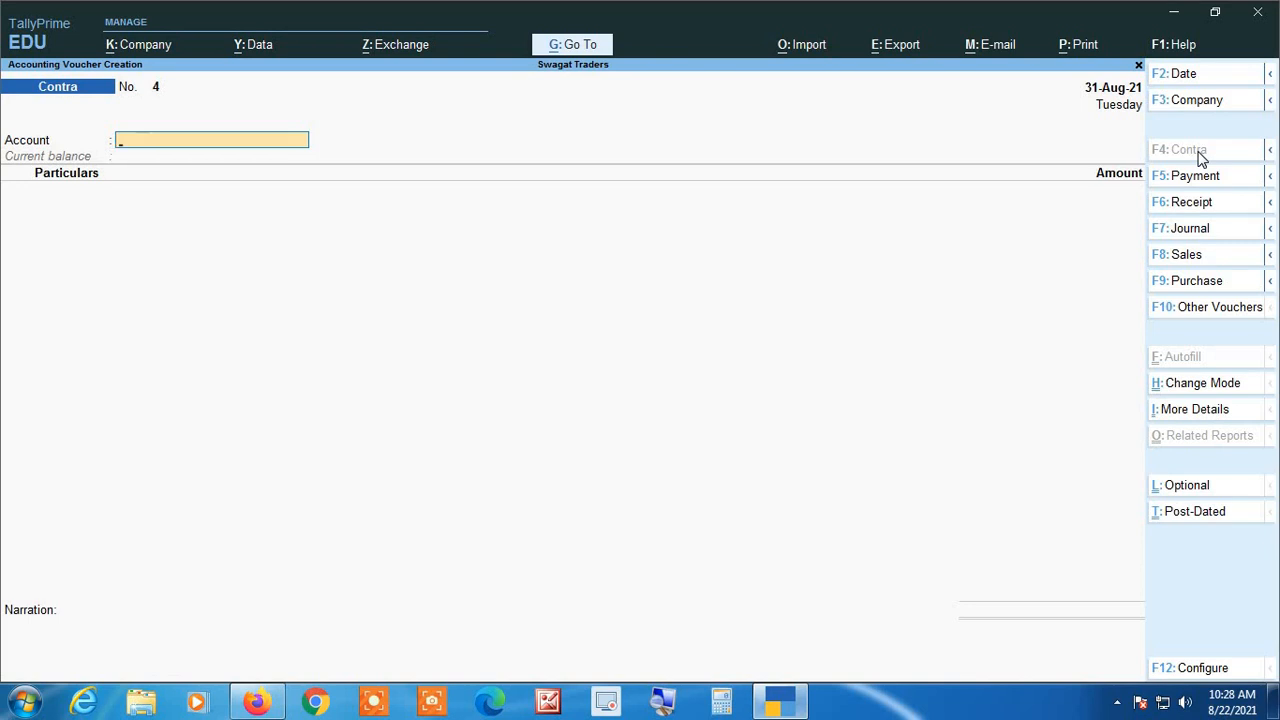
left_click(1188, 203)
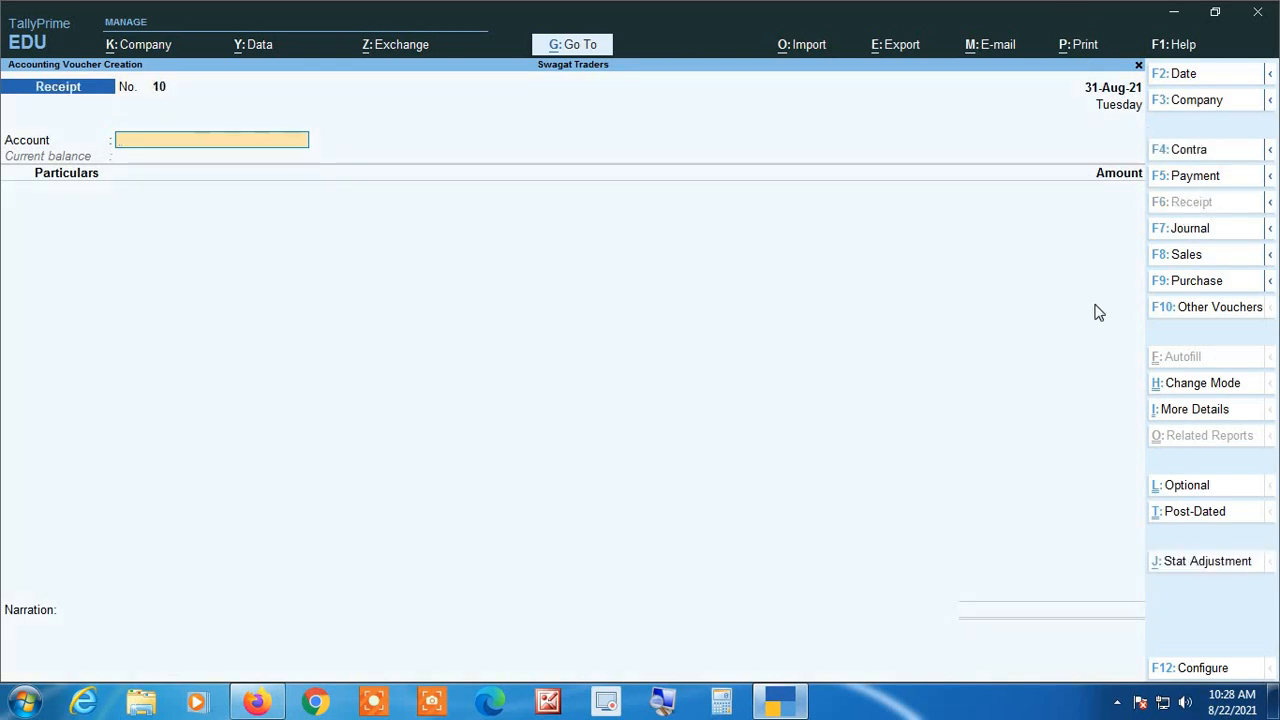
Step: Change the receipt voucher's mode to Double Entry
left_click(1179, 385)
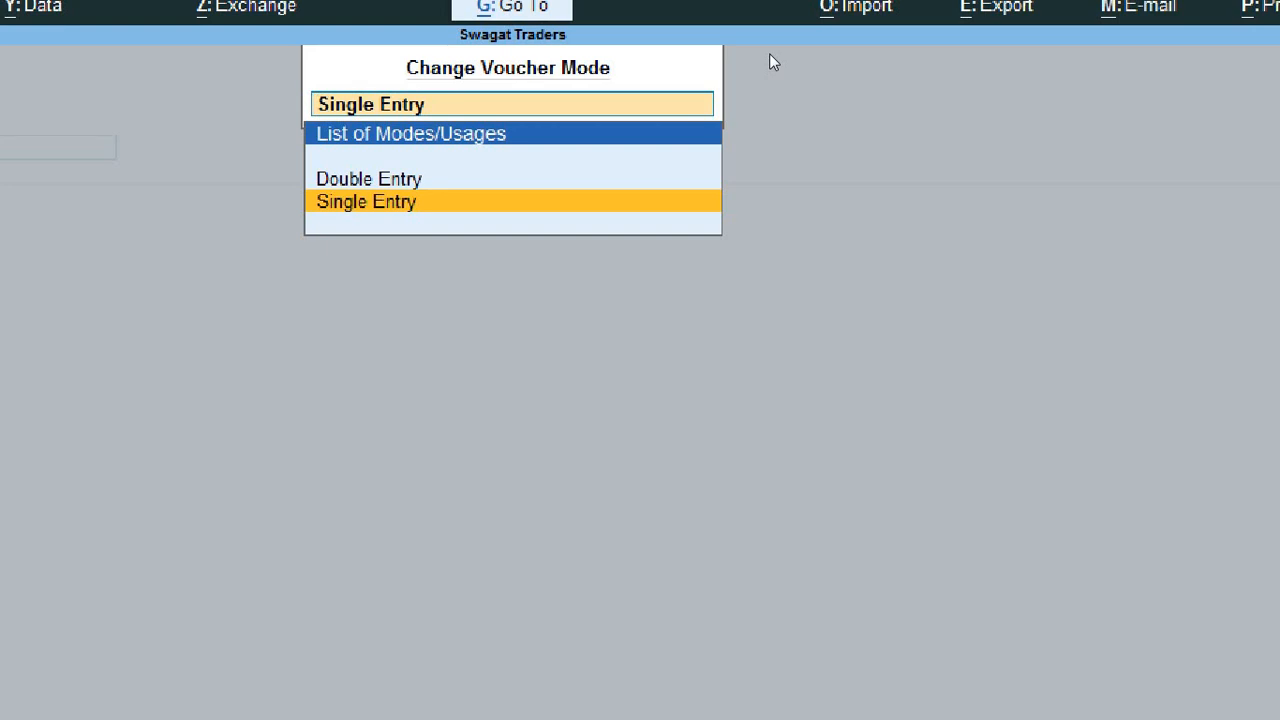
key("Up")
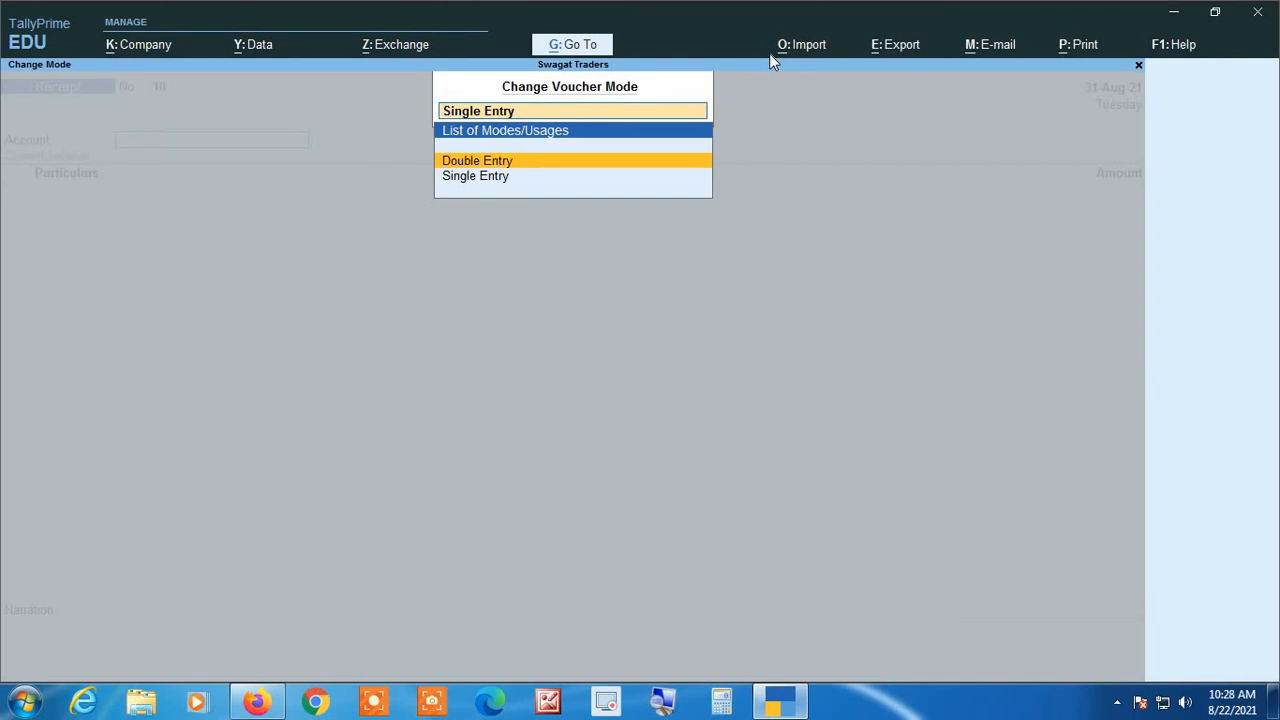
key("Return")
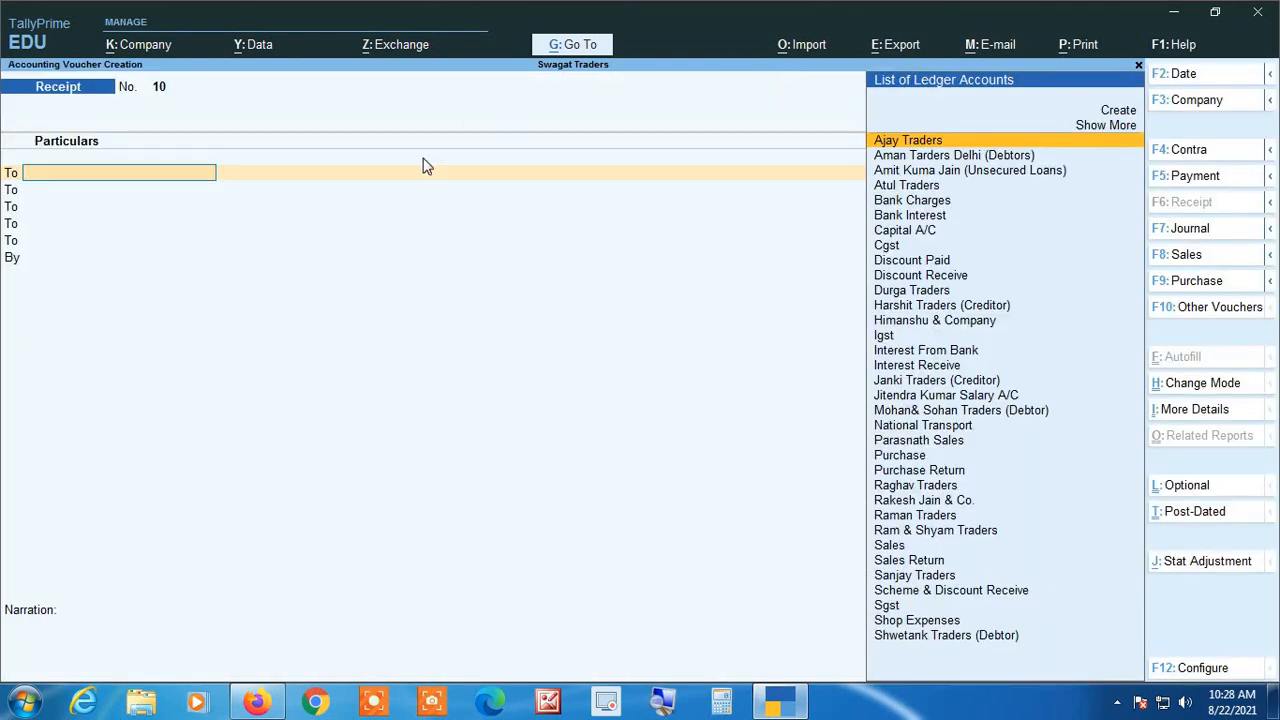
Step: Quit the receipt voucher without saving and reopen voucher creation from the Gateway of Tally
key("Escape")
key("y")
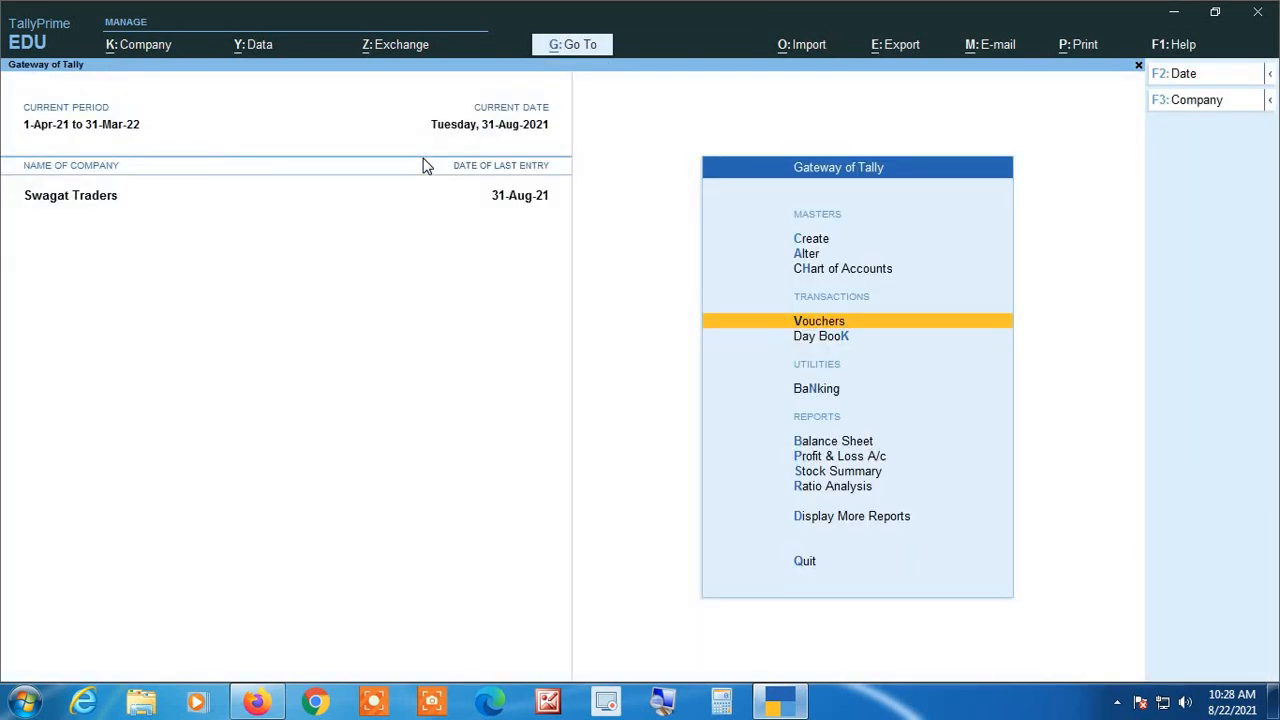
key("Return")
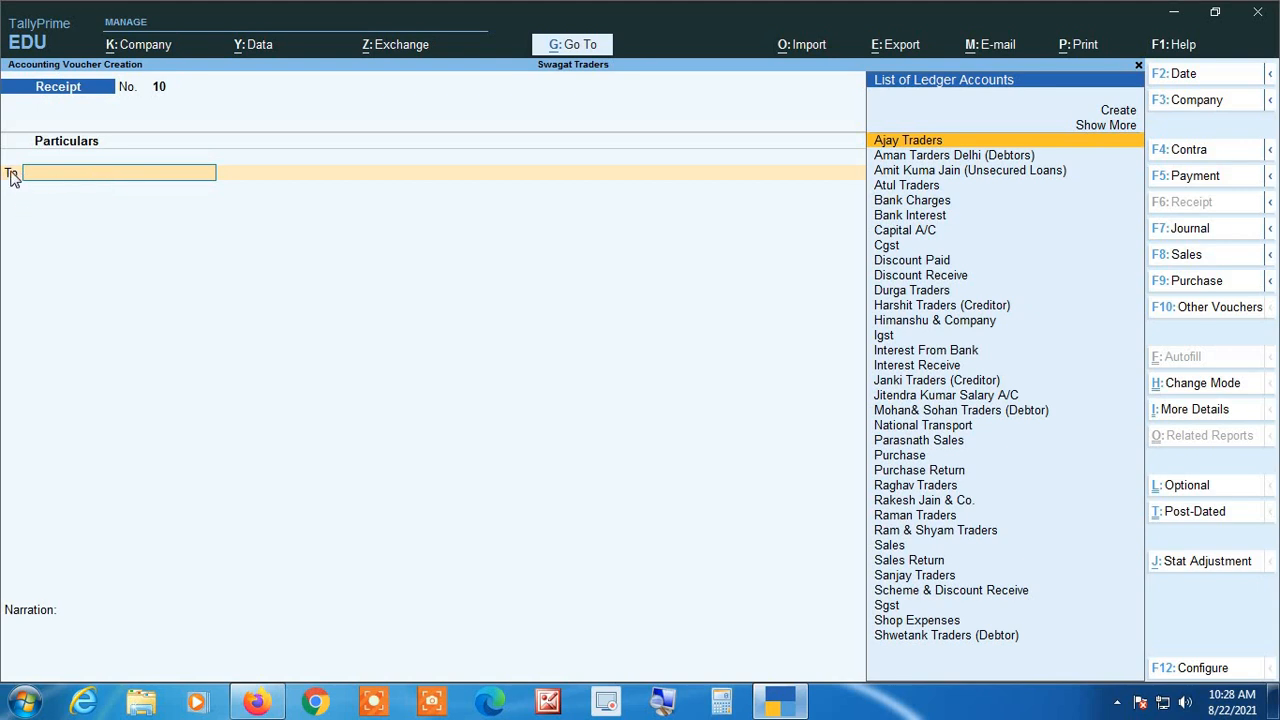
left_click(662, 705)
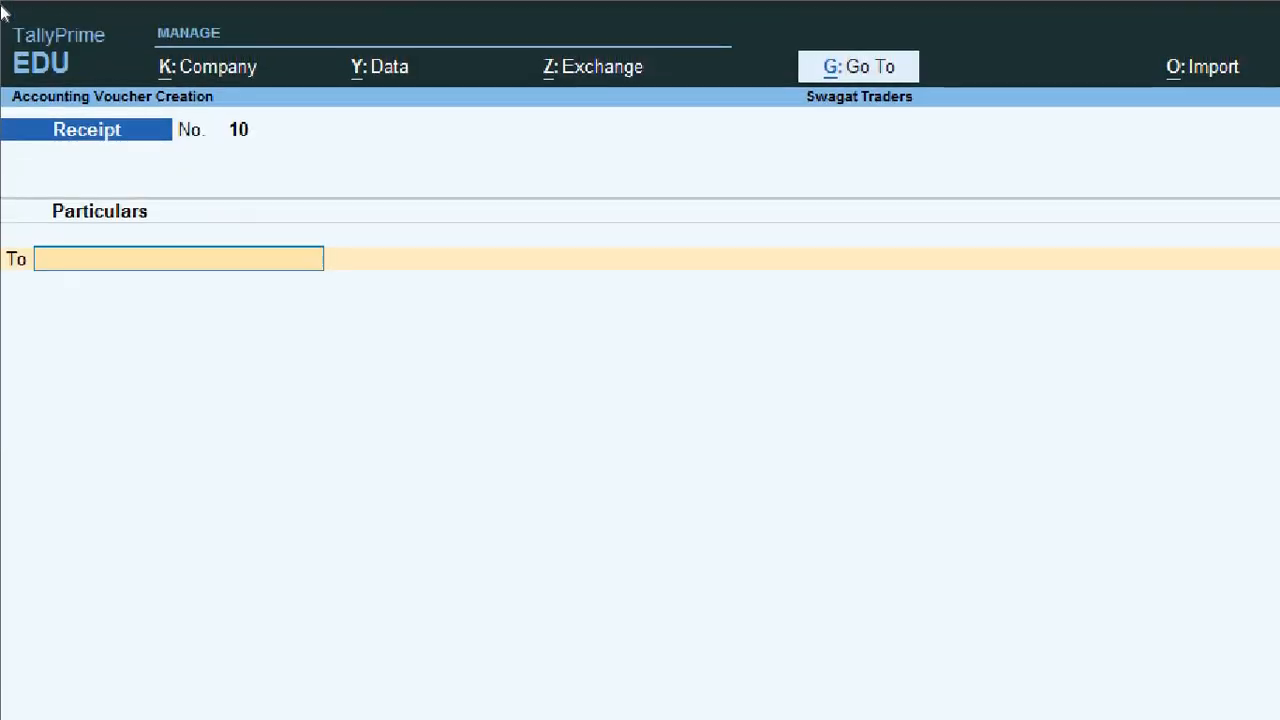
key("super+Escape")
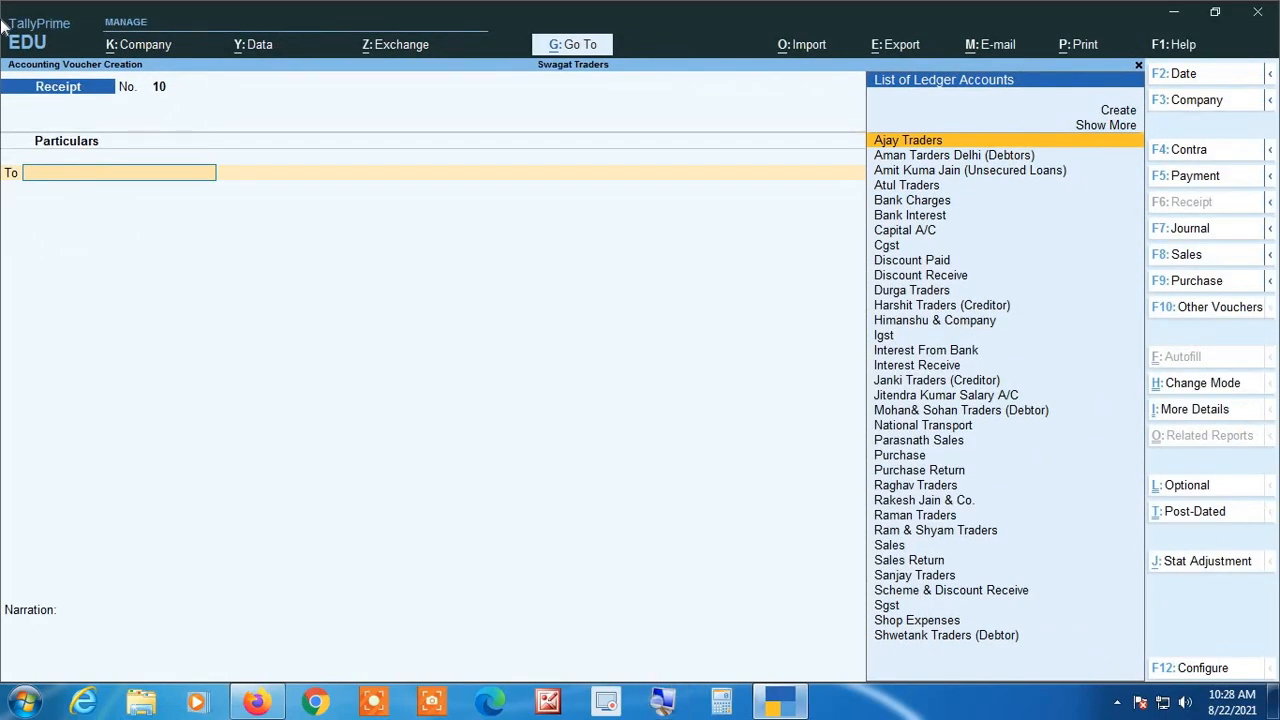
Step: View the entry layout of the payment and contra vouchers and return to the payment voucher
left_click(1180, 180)
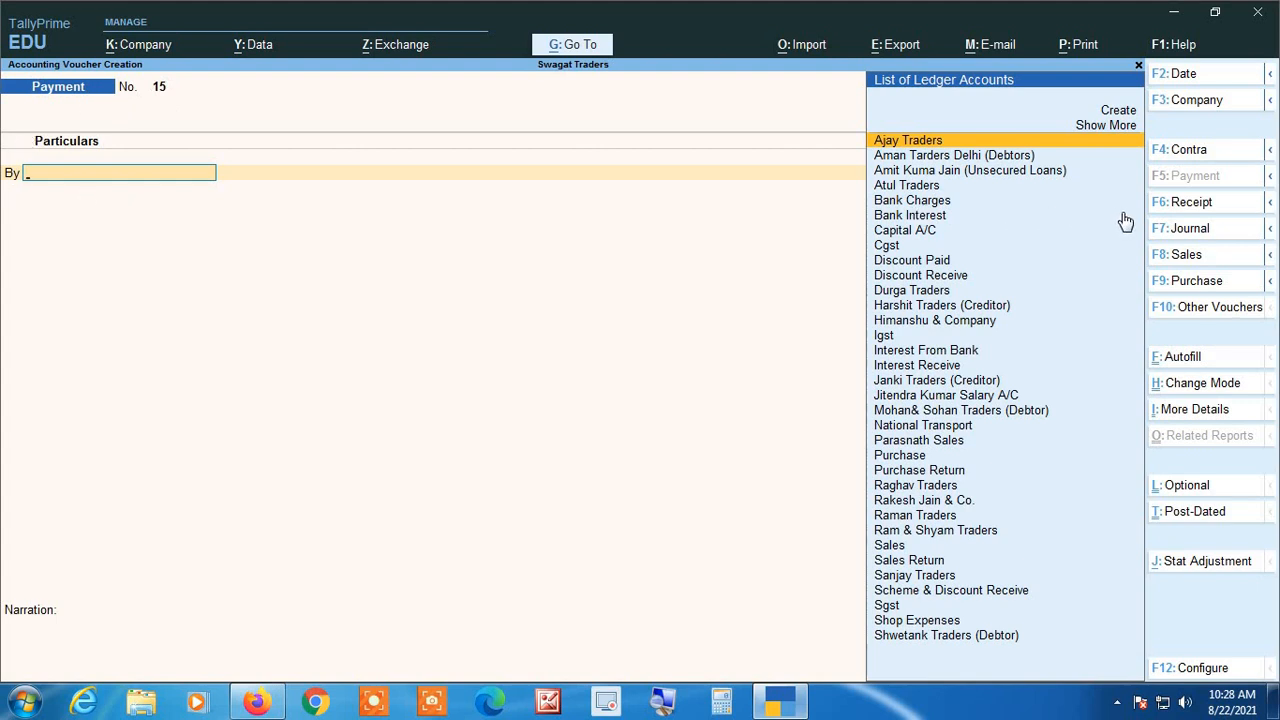
left_click(1189, 160)
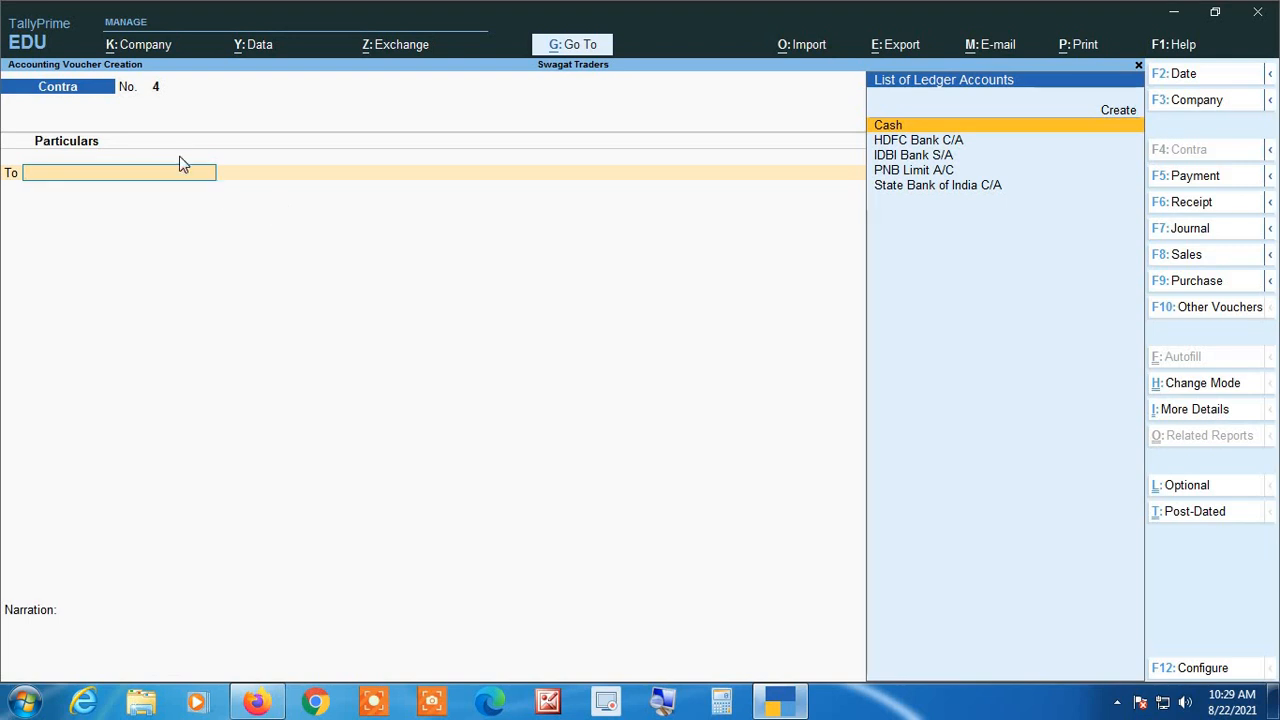
left_click(1175, 180)
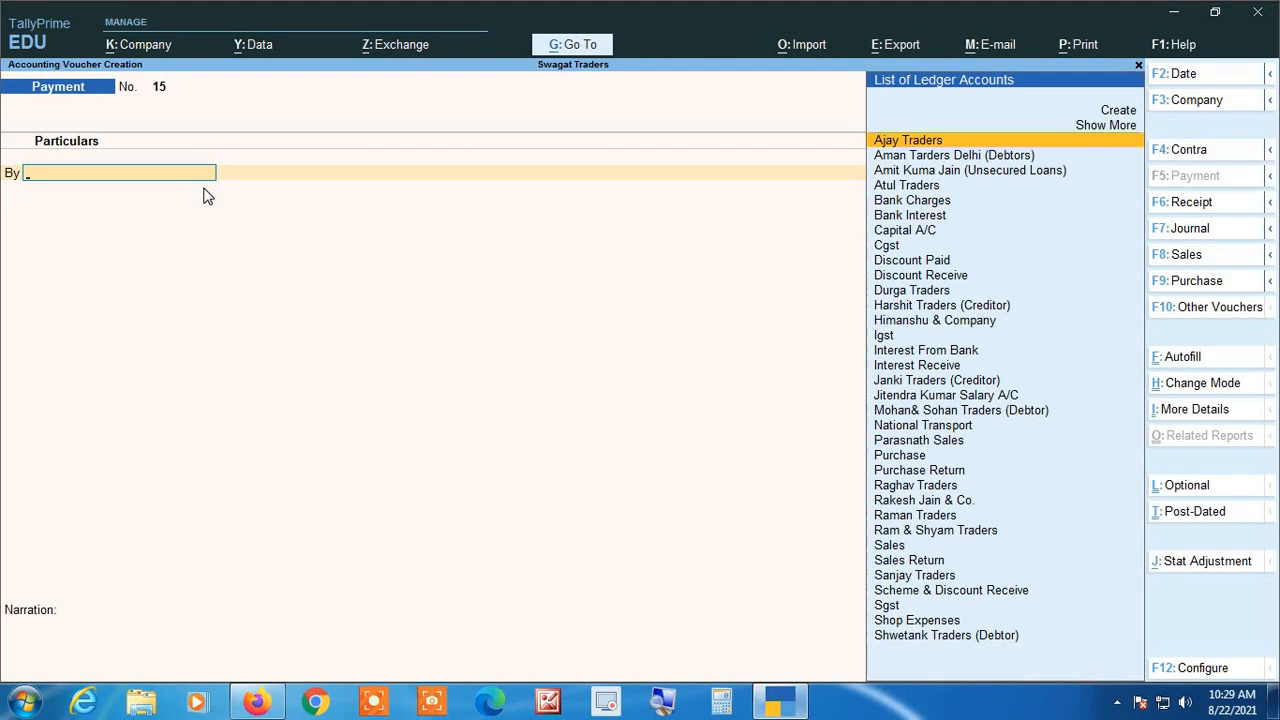
Step: Change the payment voucher's mode to Single Entry
left_click(1180, 386)
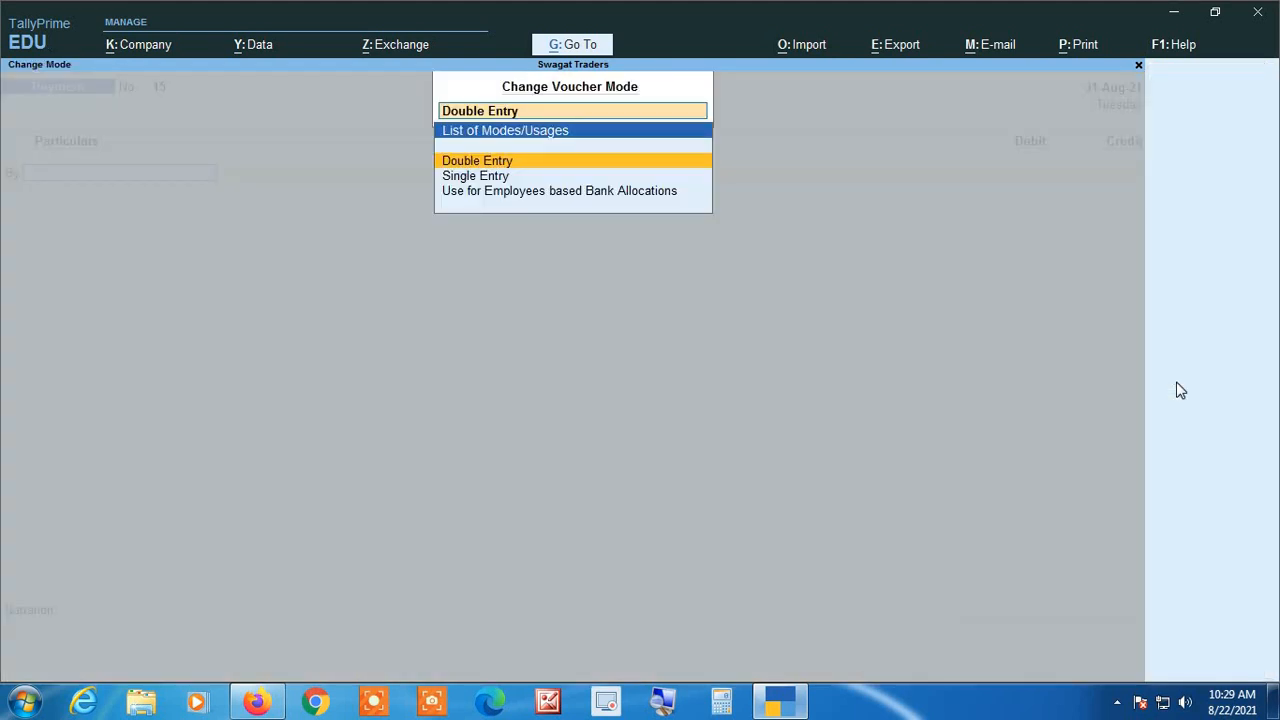
key("Down")
key("Return")
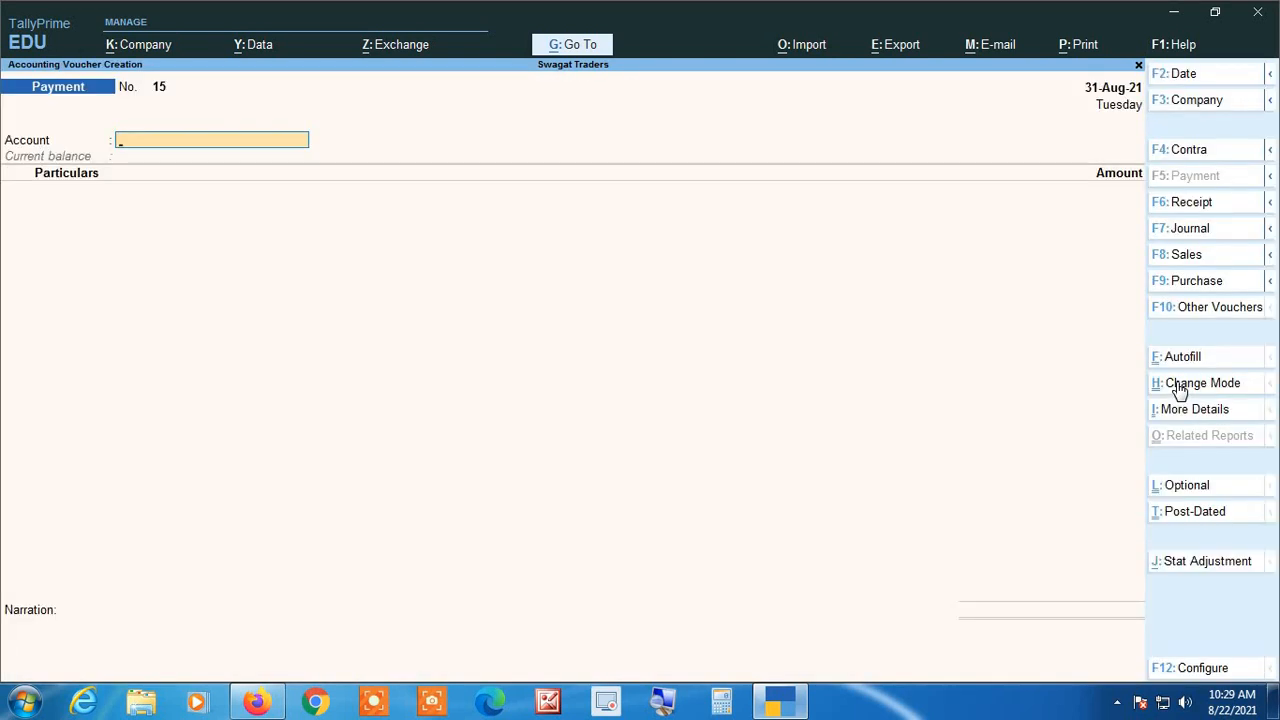
Step: View the receipt and contra vouchers in Single Entry mode and return to the receipt voucher
left_click(1208, 208)
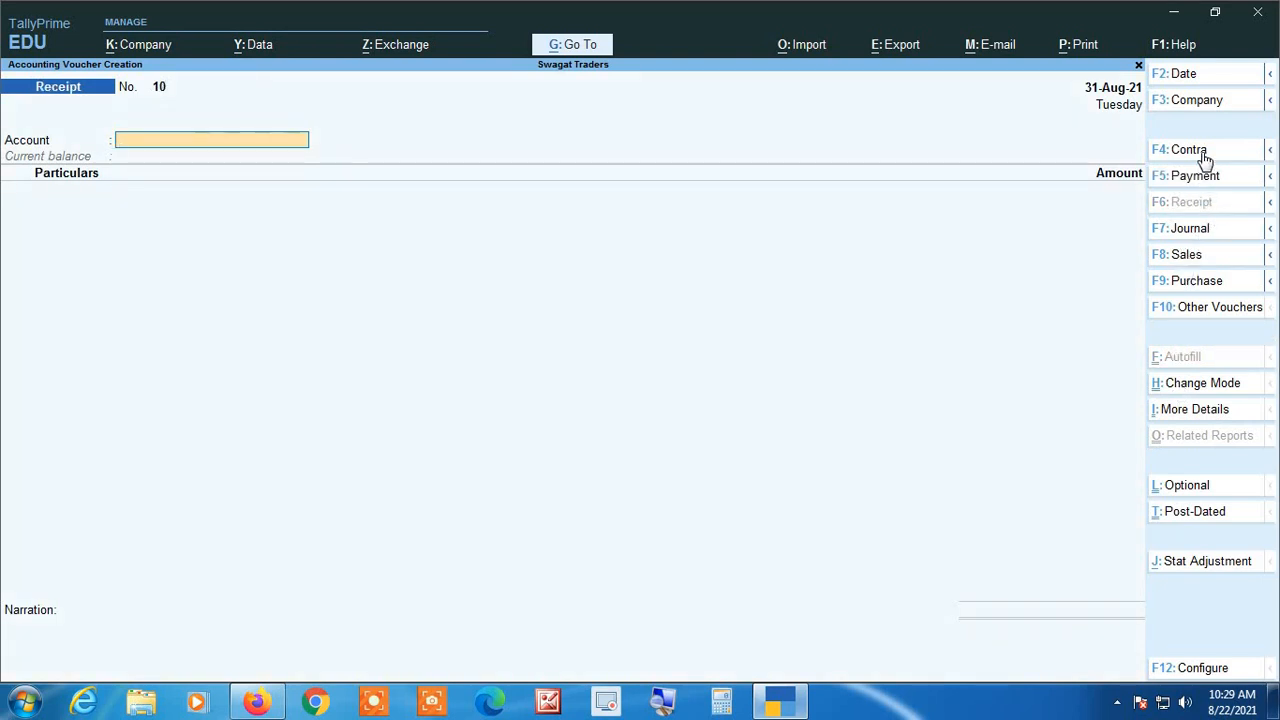
left_click(1205, 157)
left_click(1193, 204)
Step: Switch the receipt voucher from Single Entry back to Double Entry mode
left_click(1200, 388)
key("Up")
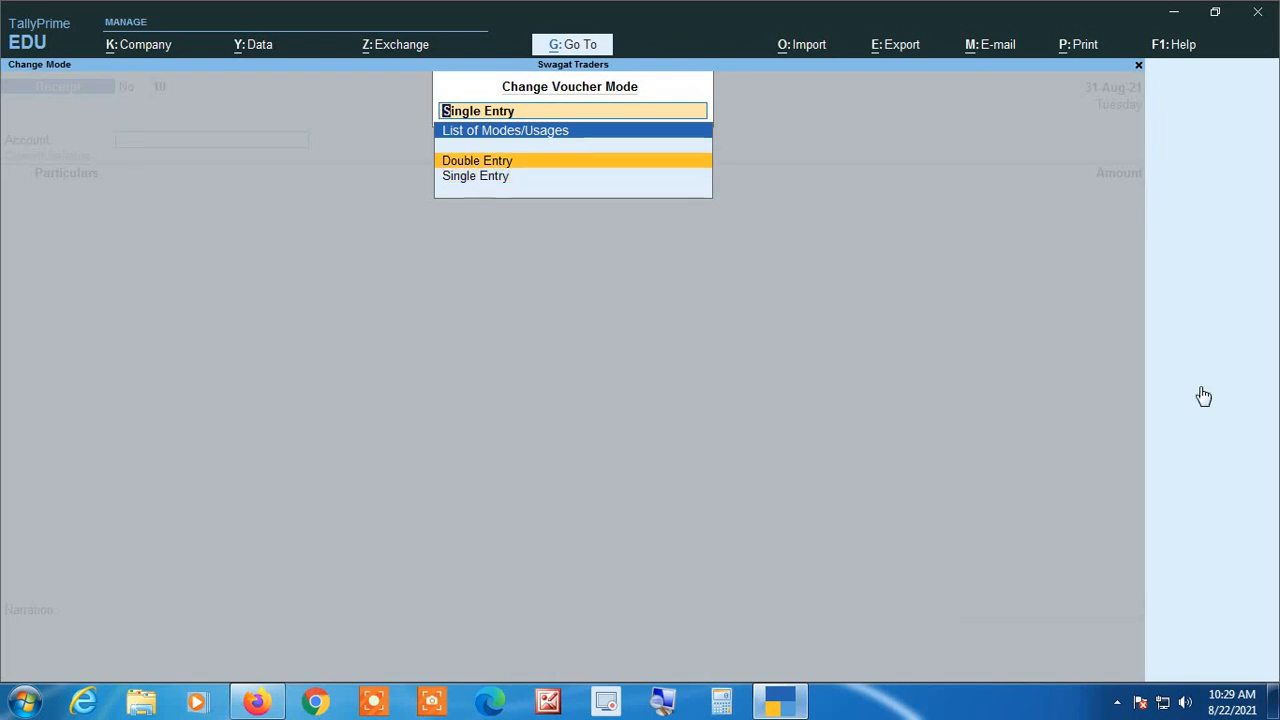
key("Return")
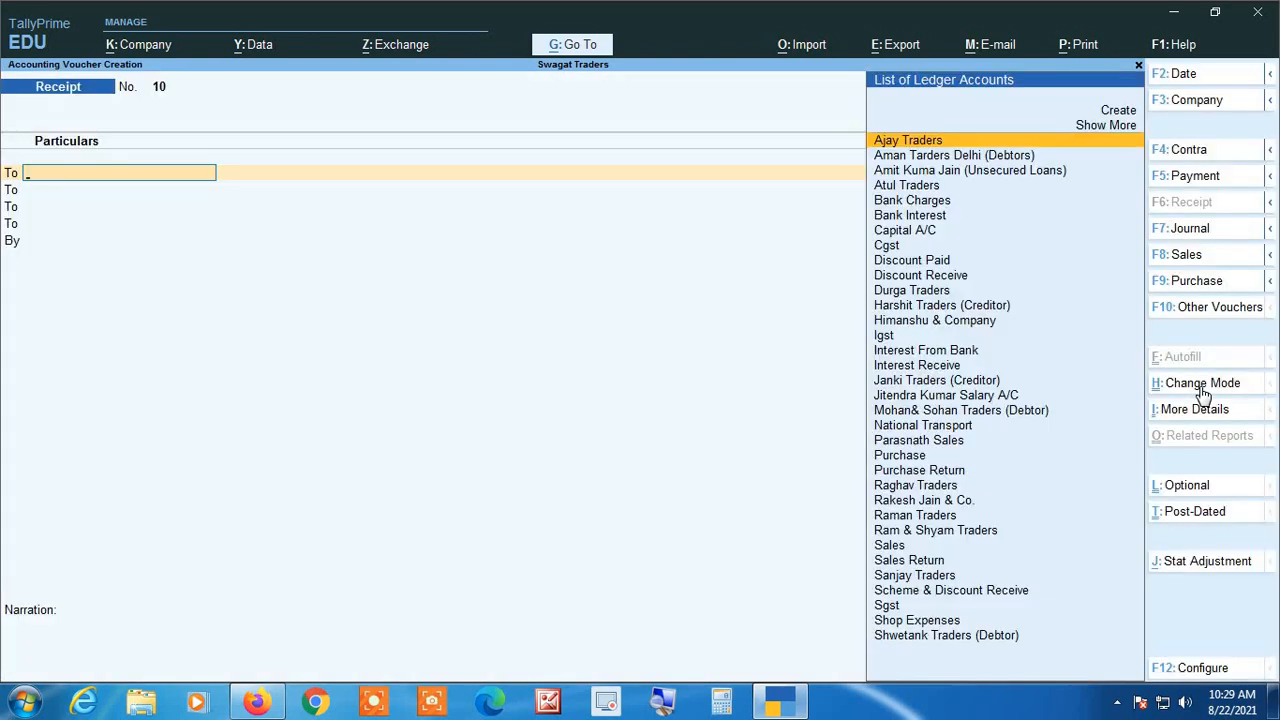
Step: Quit the receipt voucher without saving and reopen the voucher creation screen
key("Escape")
key("Return")
key("Return")
Step: Set "Use Cr/Dr instead of To/By during voucher entry" to Yes in the receipt voucher's configuration and save it
key("F12")
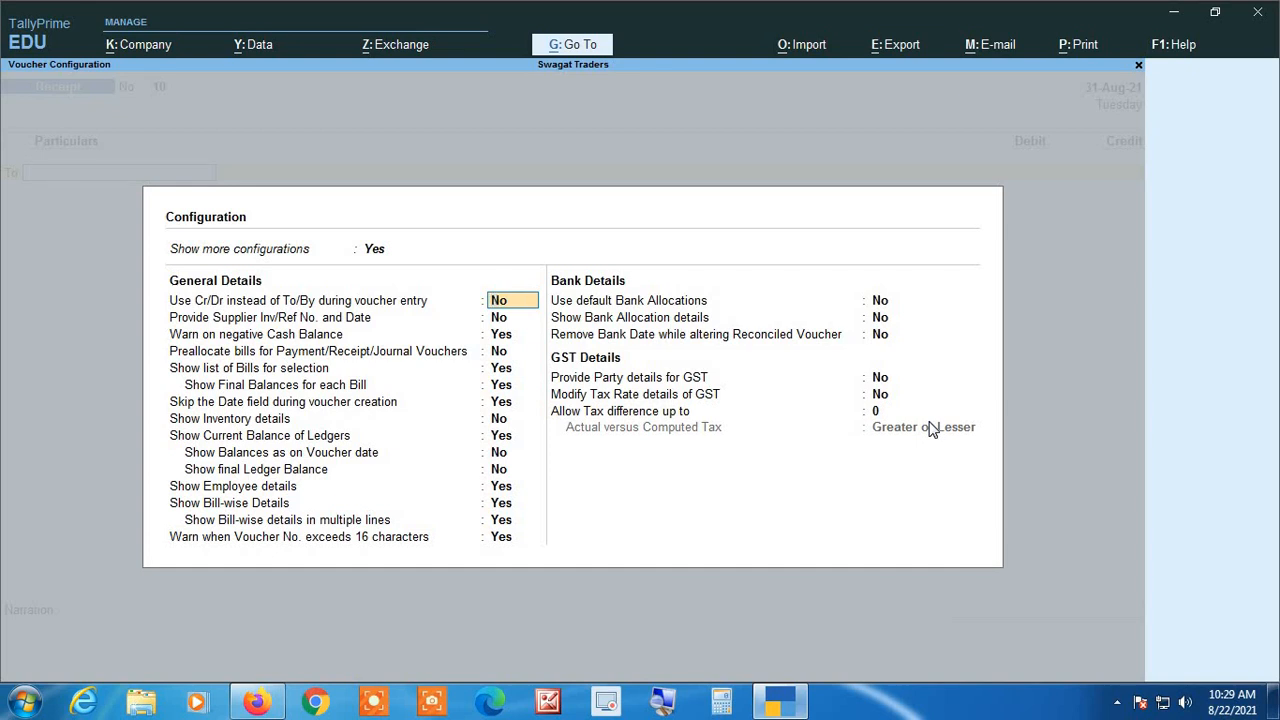
left_click(663, 704)
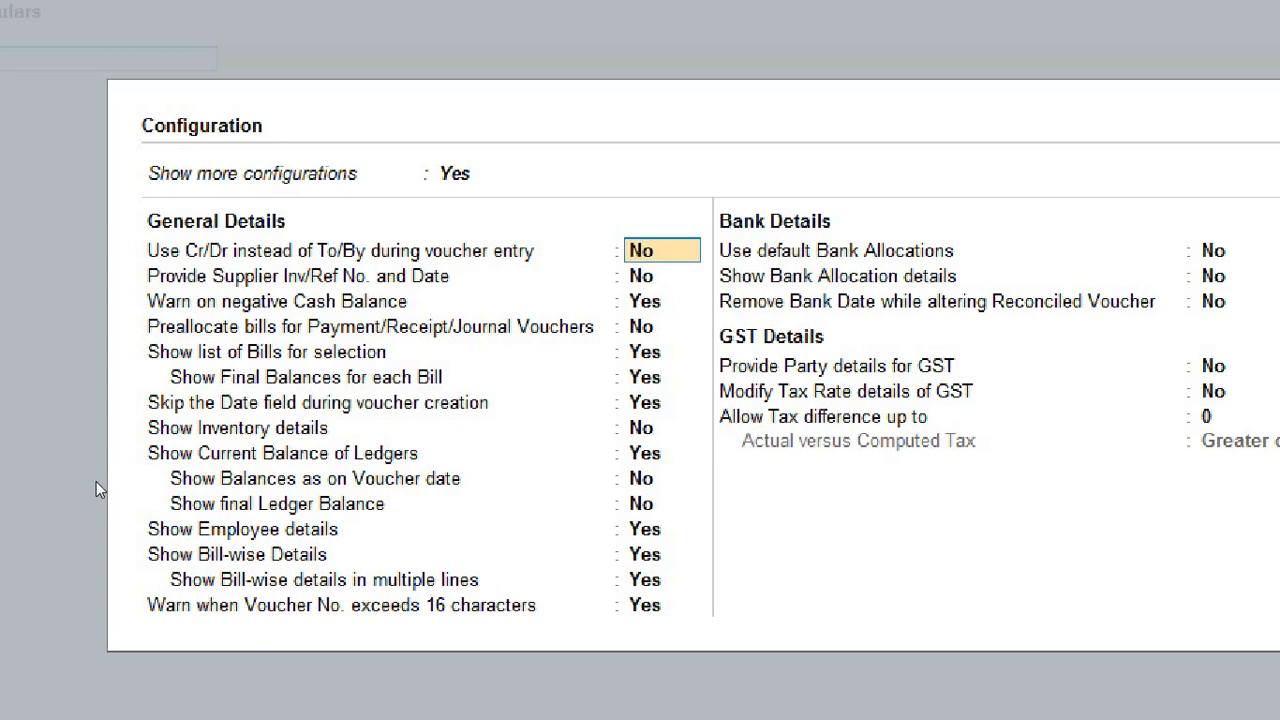
type("yes")
key("Return")
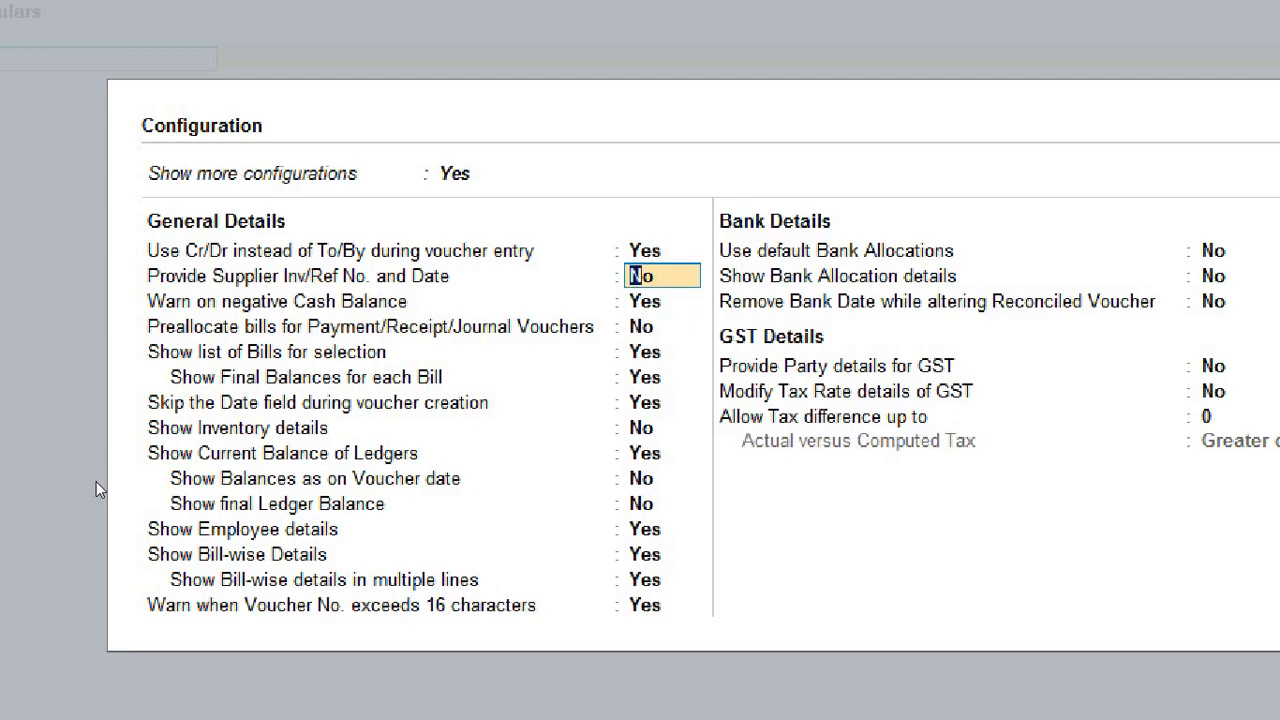
key("ctrl+a")
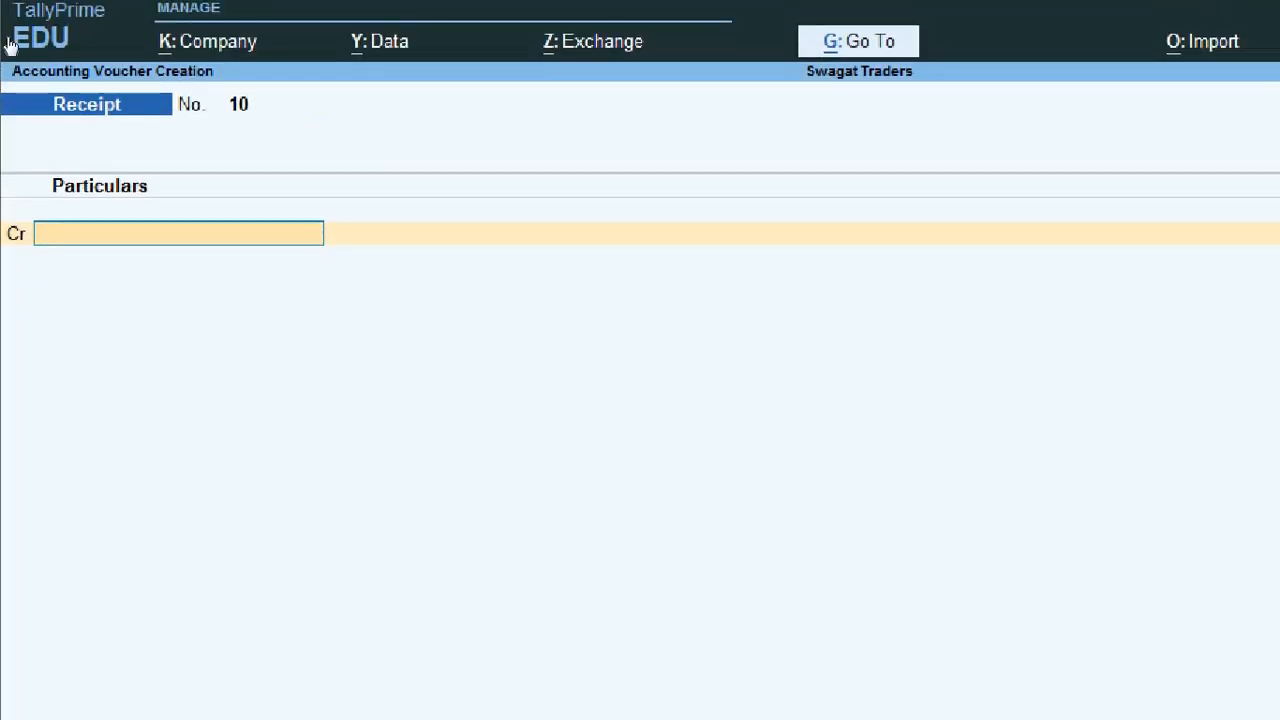
Step: Check the Cr/Dr labels on the payment voucher and the contra voucher
key("F5")
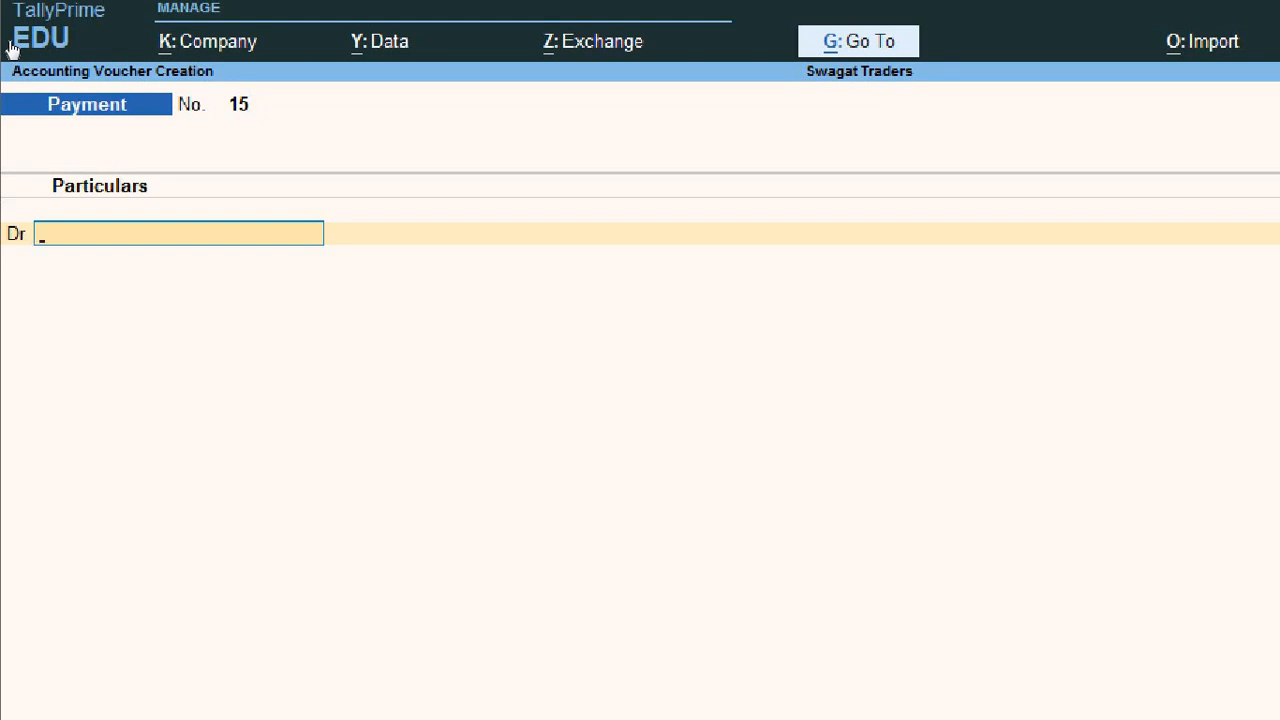
key("F4")
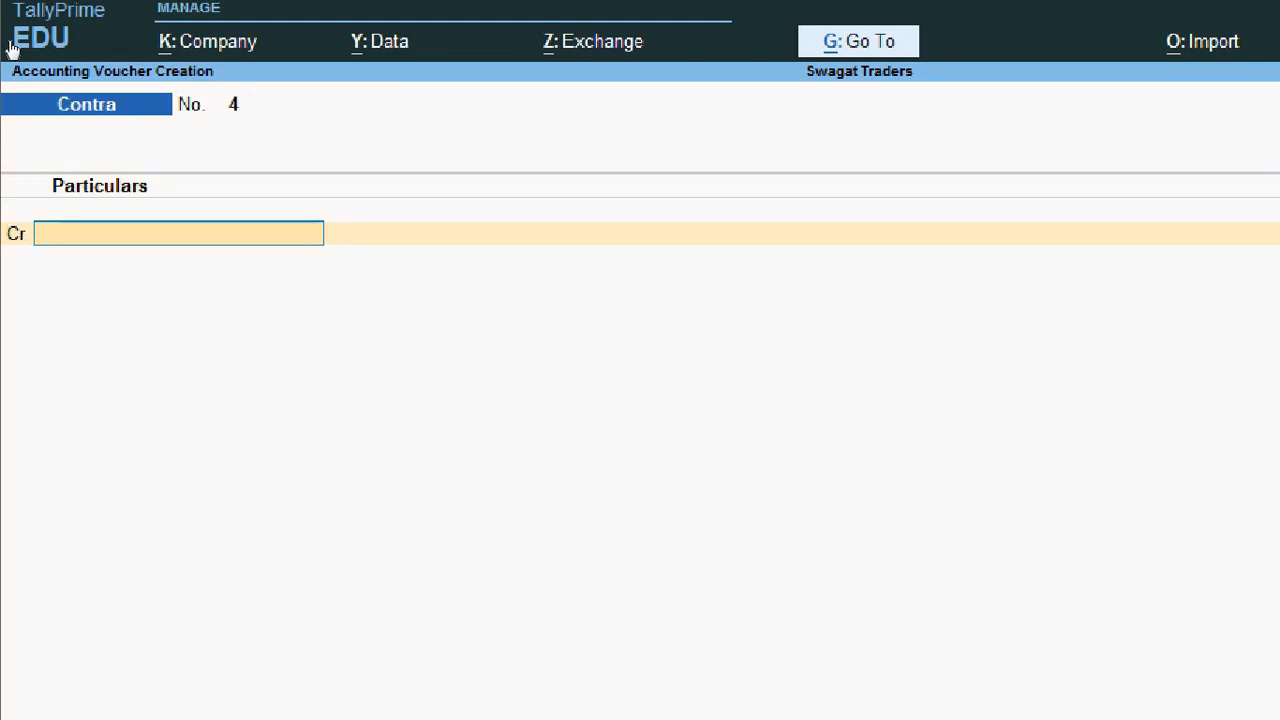